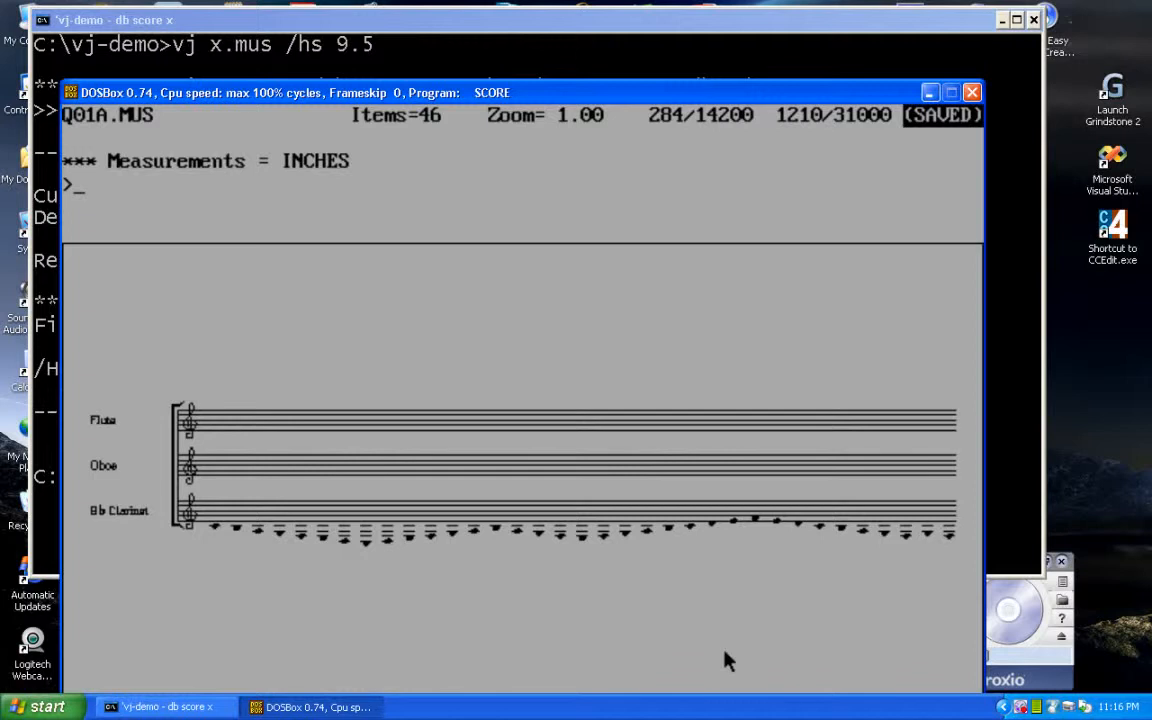
# Page through the score files Q01A.MUS to Q01D.MUS to examine the instruments and extreme notes in each system.
pyautogui.write('nx')
pyautogui.press('Return')
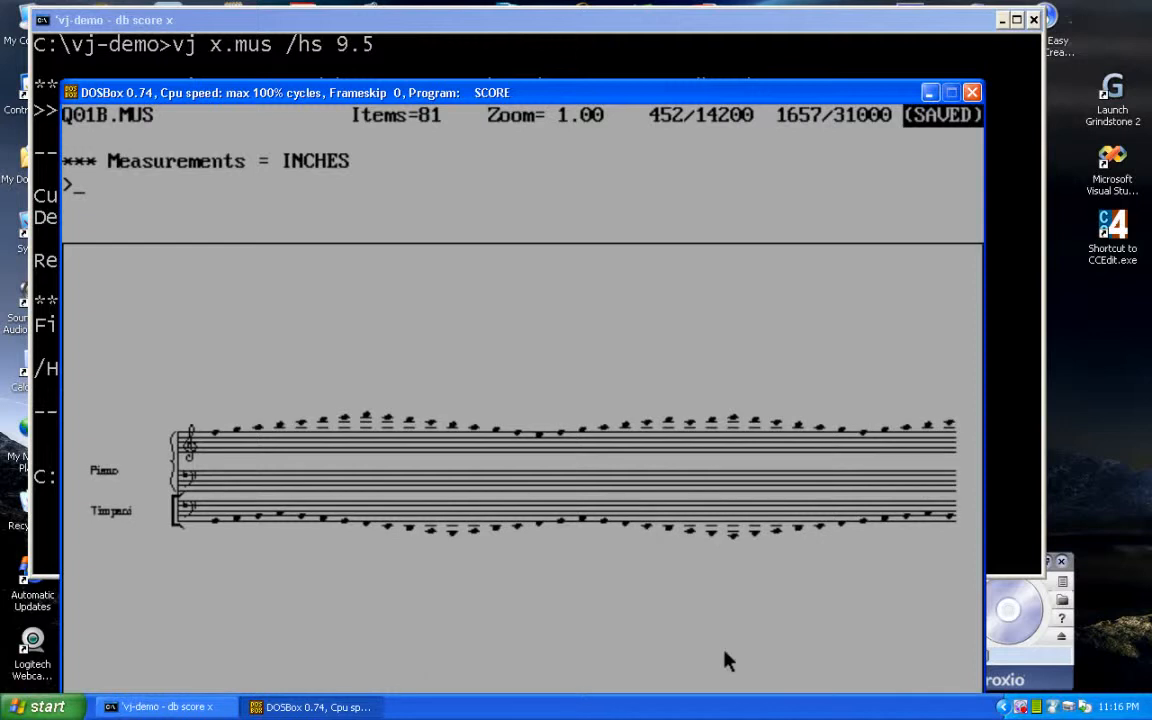
pyautogui.write('nb')
pyautogui.press('Return')
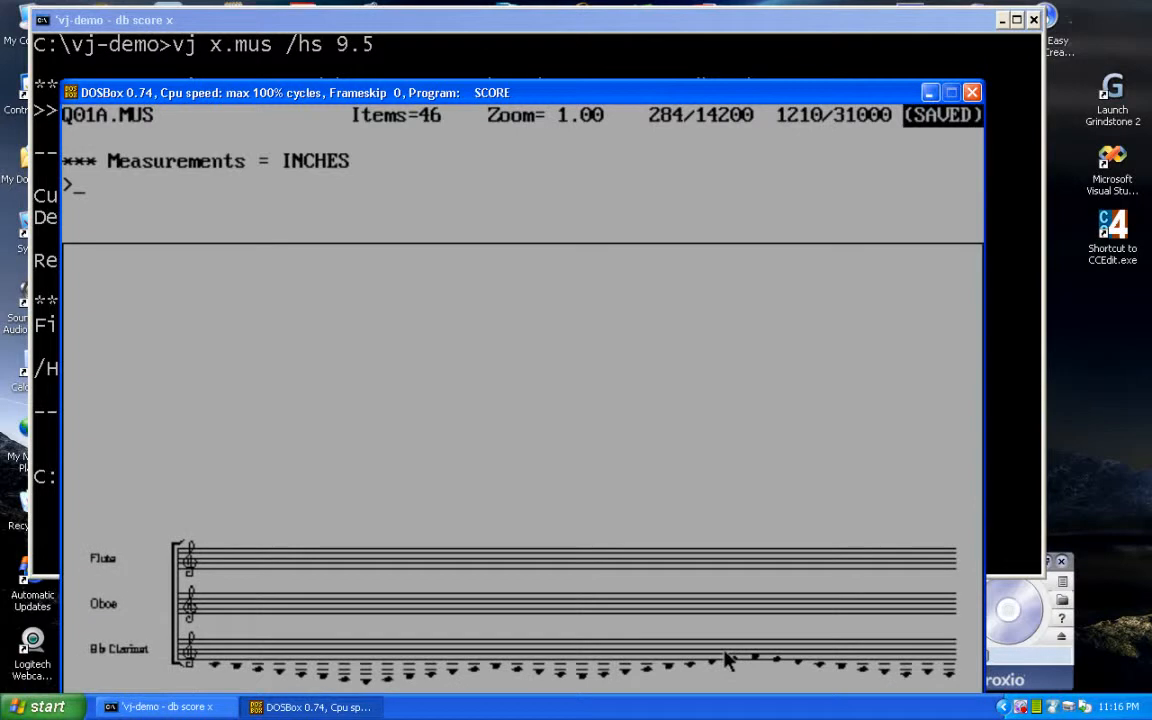
pyautogui.write('nx')
pyautogui.press('Return')
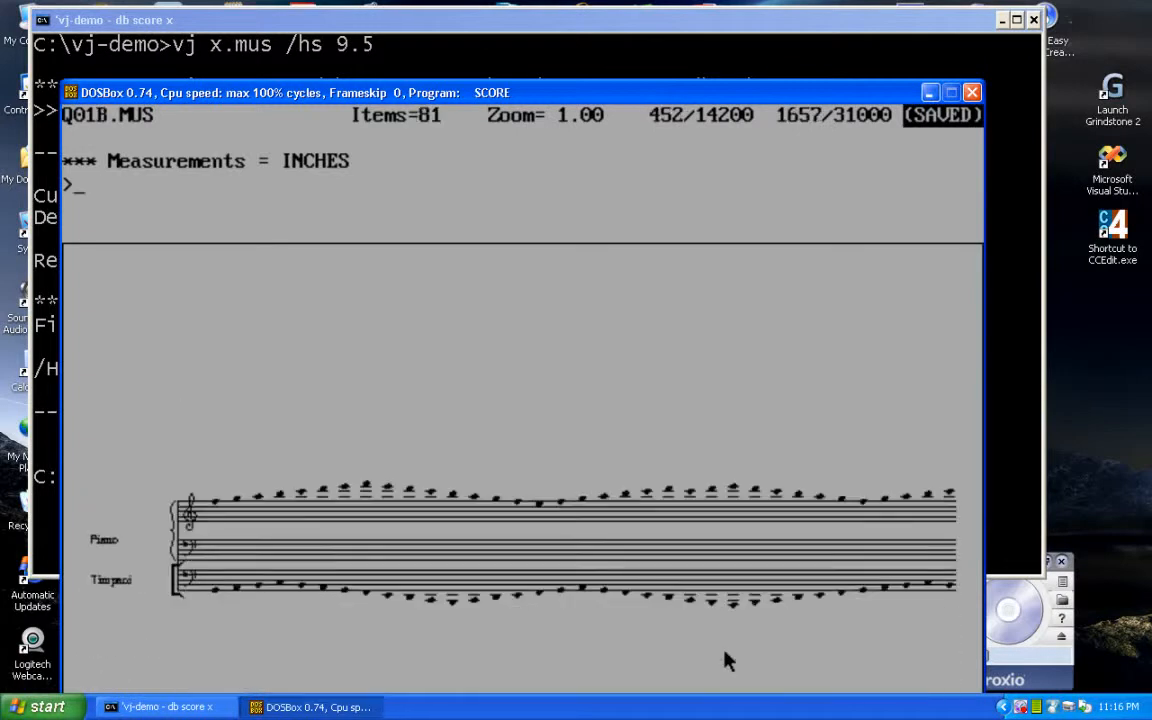
pyautogui.write('nx')
pyautogui.press('Return')
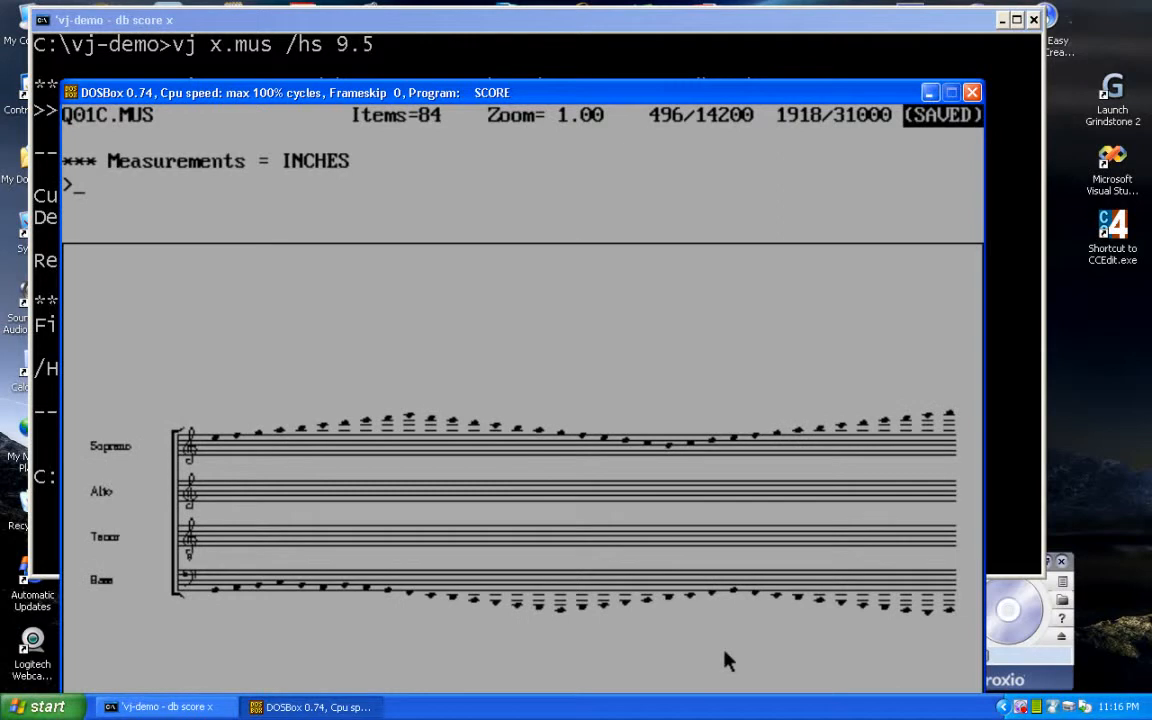
pyautogui.write('nx')
pyautogui.press('Return')
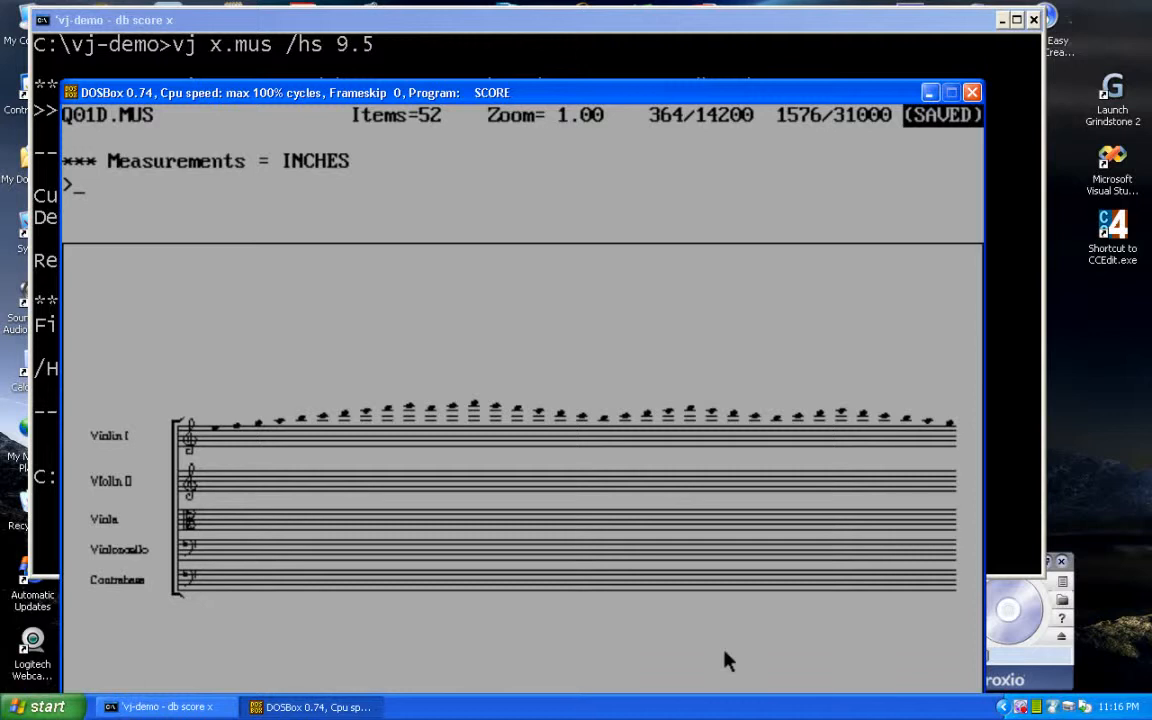
# Inspect the staff parameters in Q01D.MUS and the preceding Q01C.MUS, and return to Q01D.MUS.
pyautogui.click(158, 408)
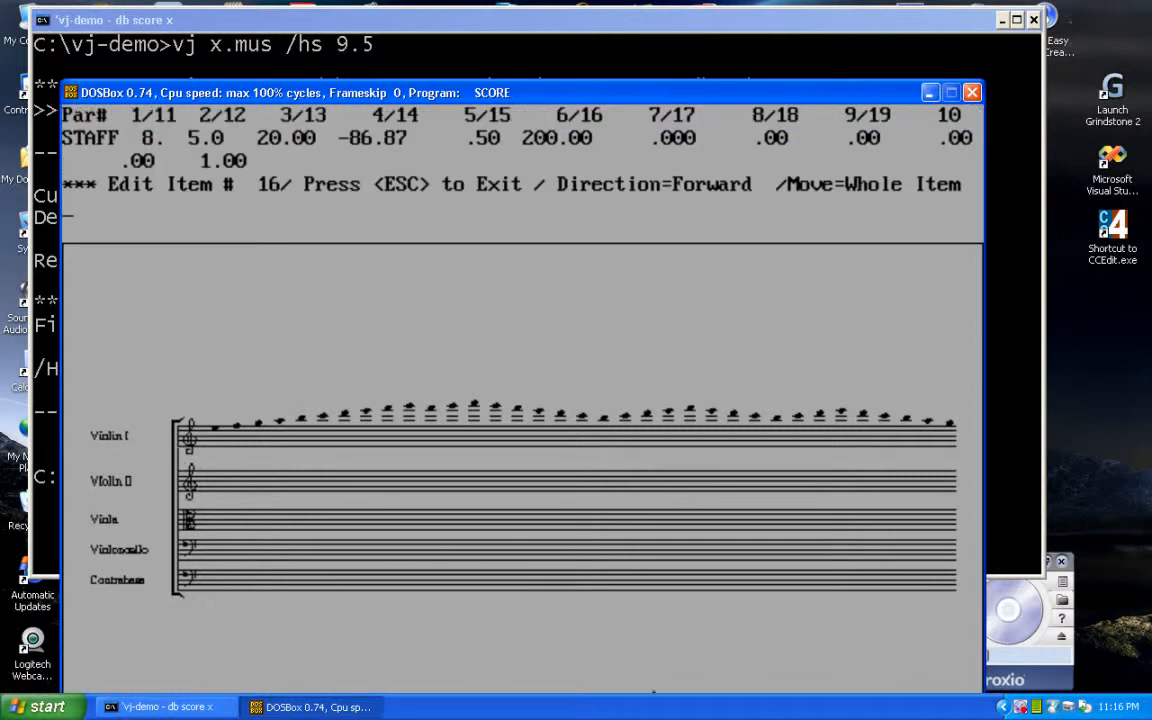
pyautogui.press('Escape')
pyautogui.write('nb')
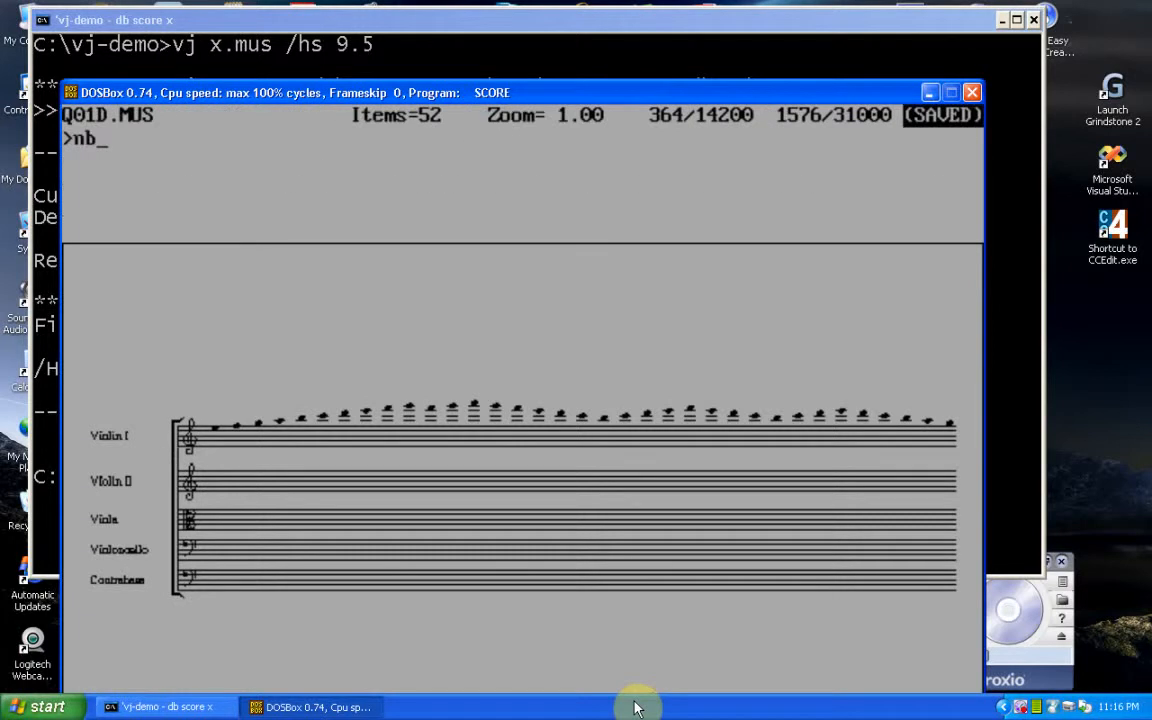
pyautogui.press('Return')
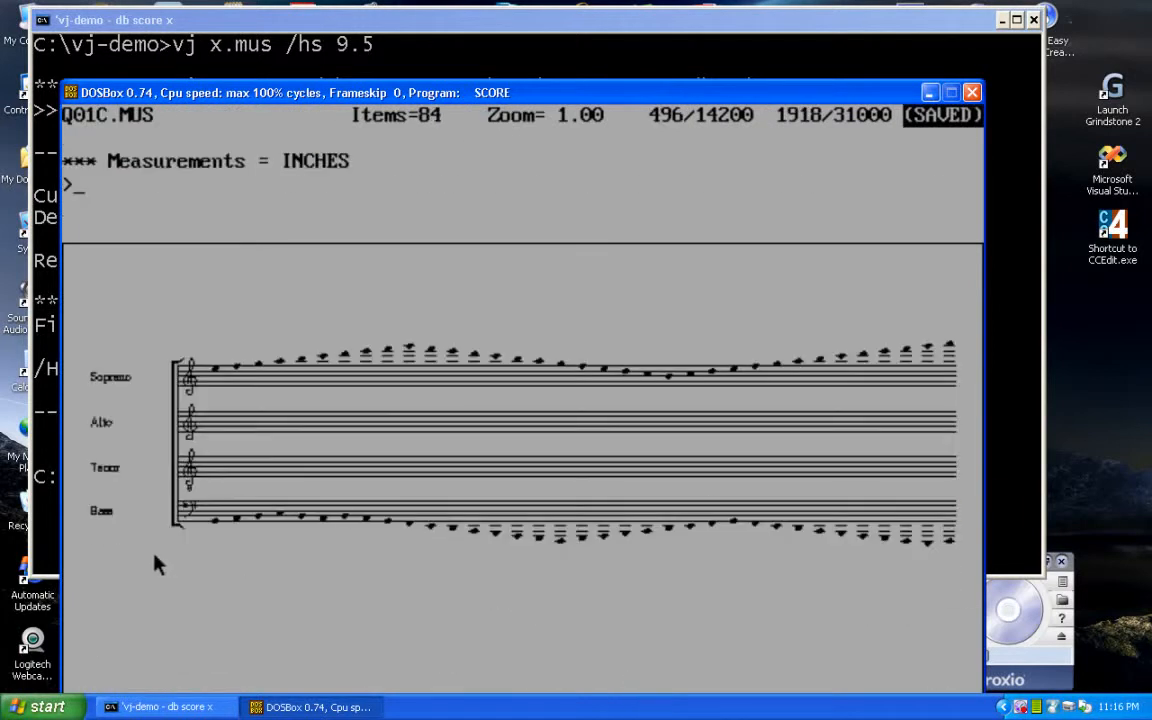
pyautogui.click(182, 536)
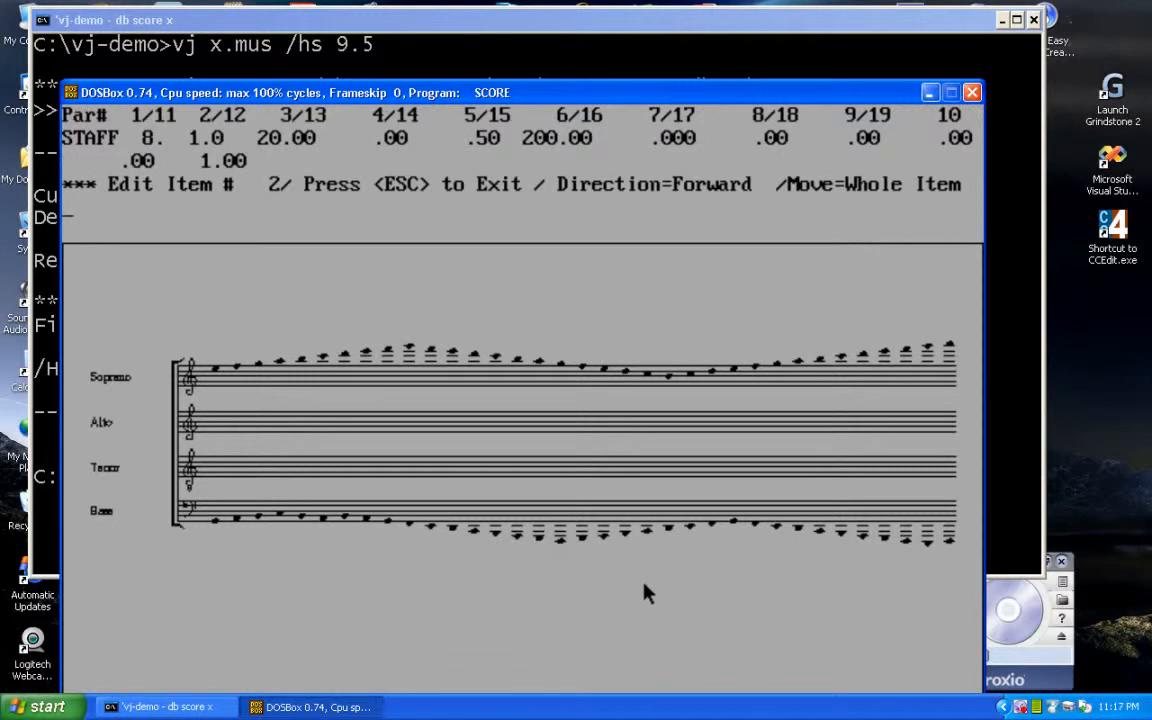
pyautogui.press('Escape')
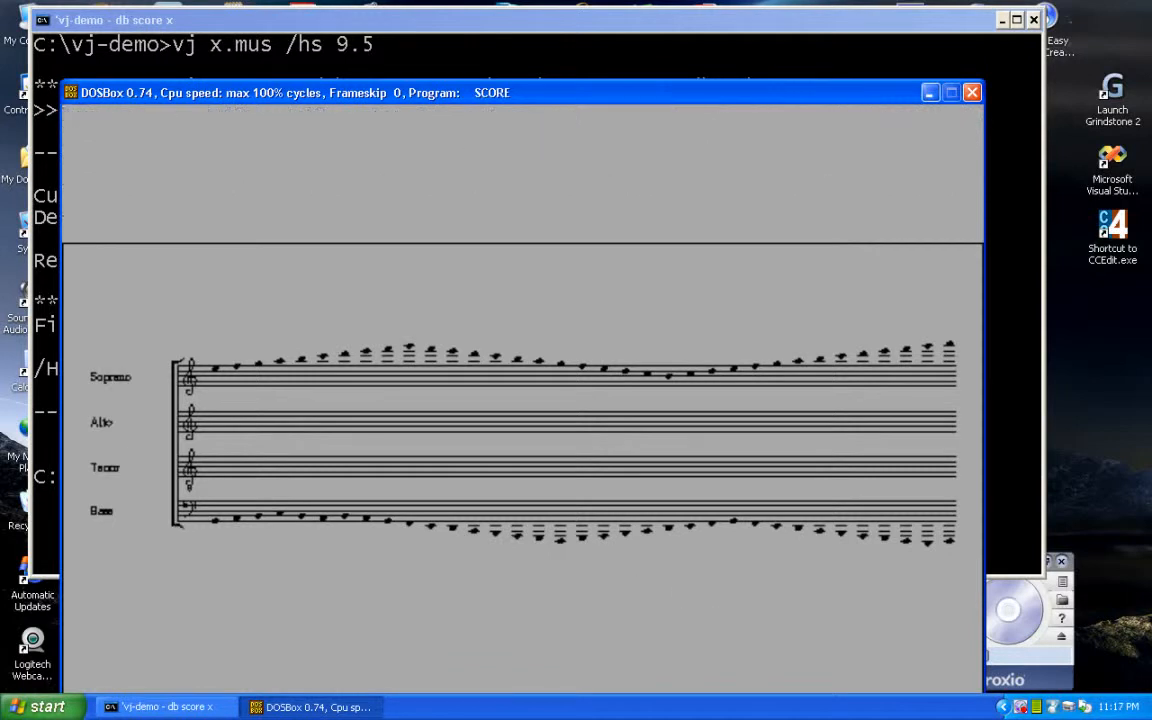
pyautogui.write('bz')
pyautogui.press('Return')
pyautogui.write('nx')
pyautogui.press('Return')
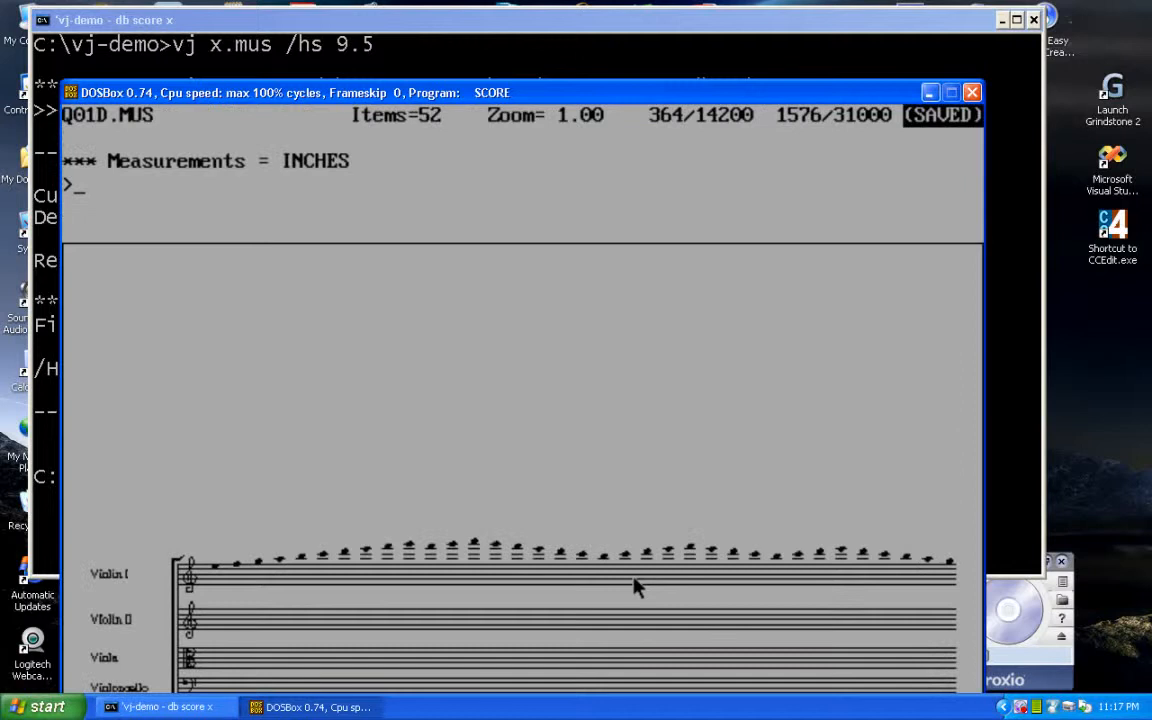
# Open staff 1 of Q01D.MUS for editing and set its parameter 8 to 2.
pyautogui.press('Down')
pyautogui.press('Down')
pyautogui.write('st 1 8')
pyautogui.press('Return')
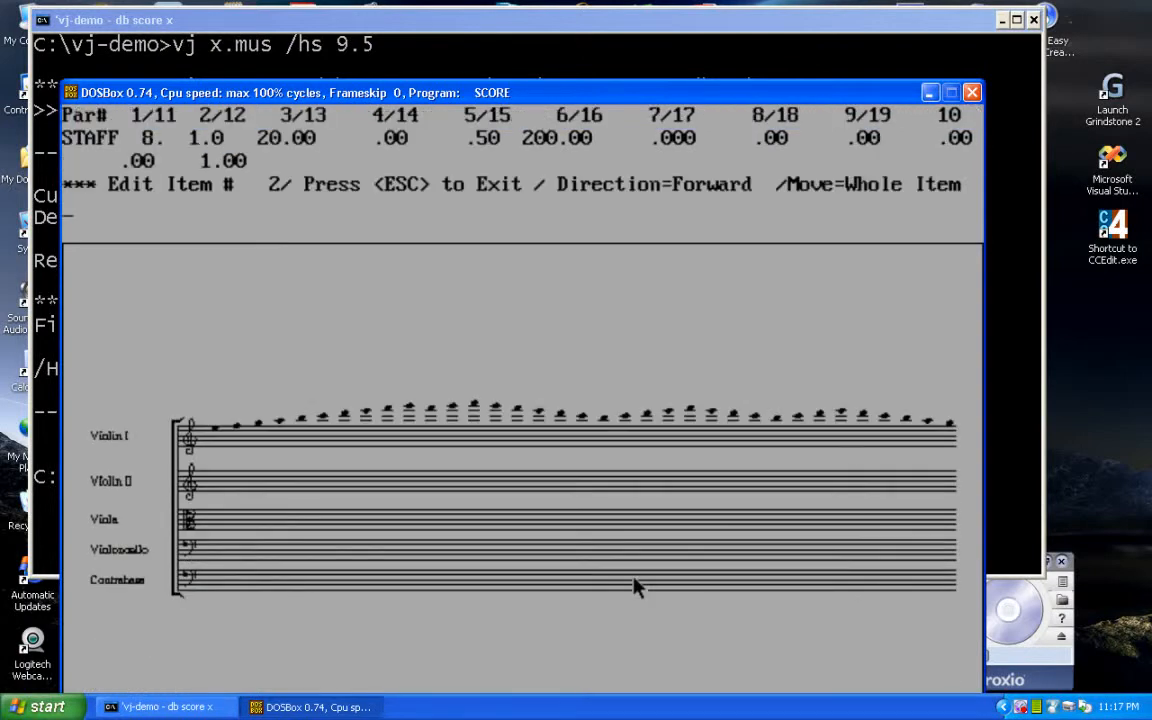
pyautogui.write('8 3')
pyautogui.press('Return')
pyautogui.write('8 2')
pyautogui.press('Return')
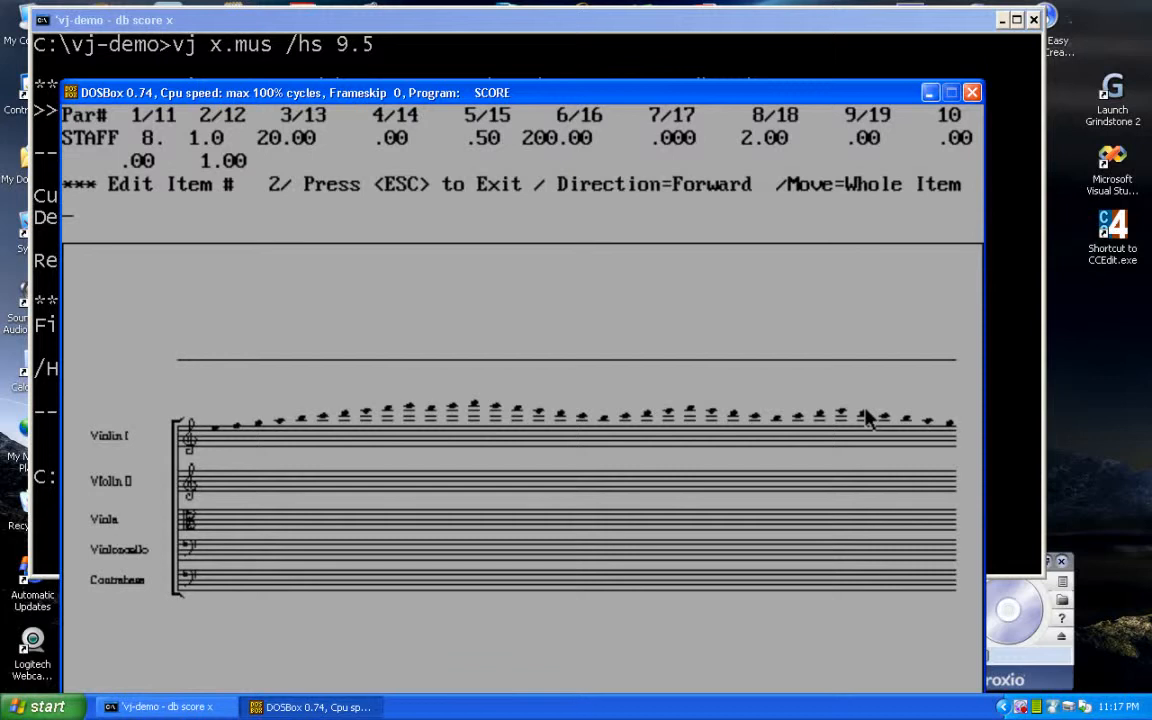
# Leave item editing and save the modified Q01D.MUS.
pyautogui.press('Escape')
pyautogui.write('s')
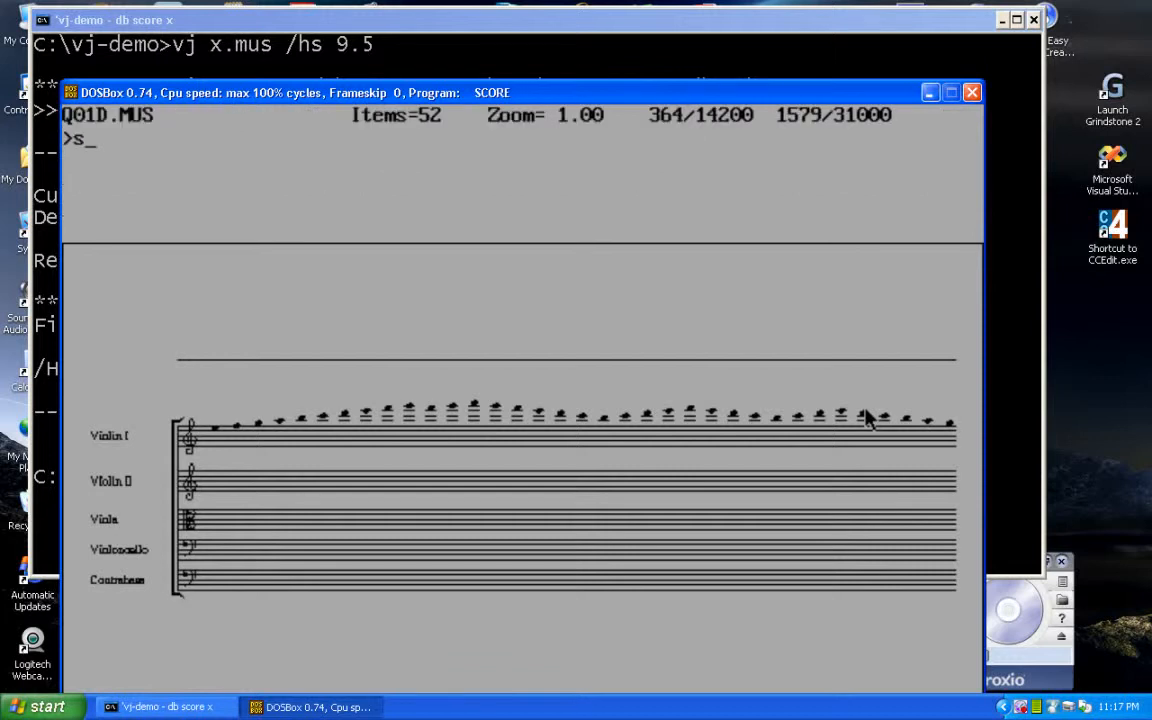
pyautogui.write('n')
pyautogui.press('Return')
pyautogui.write('sm')
pyautogui.press('BackSpace')
pyautogui.press('BackSpace')
pyautogui.write('sm')
pyautogui.press('Return')
# Go back to Q01C.MUS and inspect its bottom staff item and the lowest notes under the Bass staff.
pyautogui.write('nb')
pyautogui.press('Return')
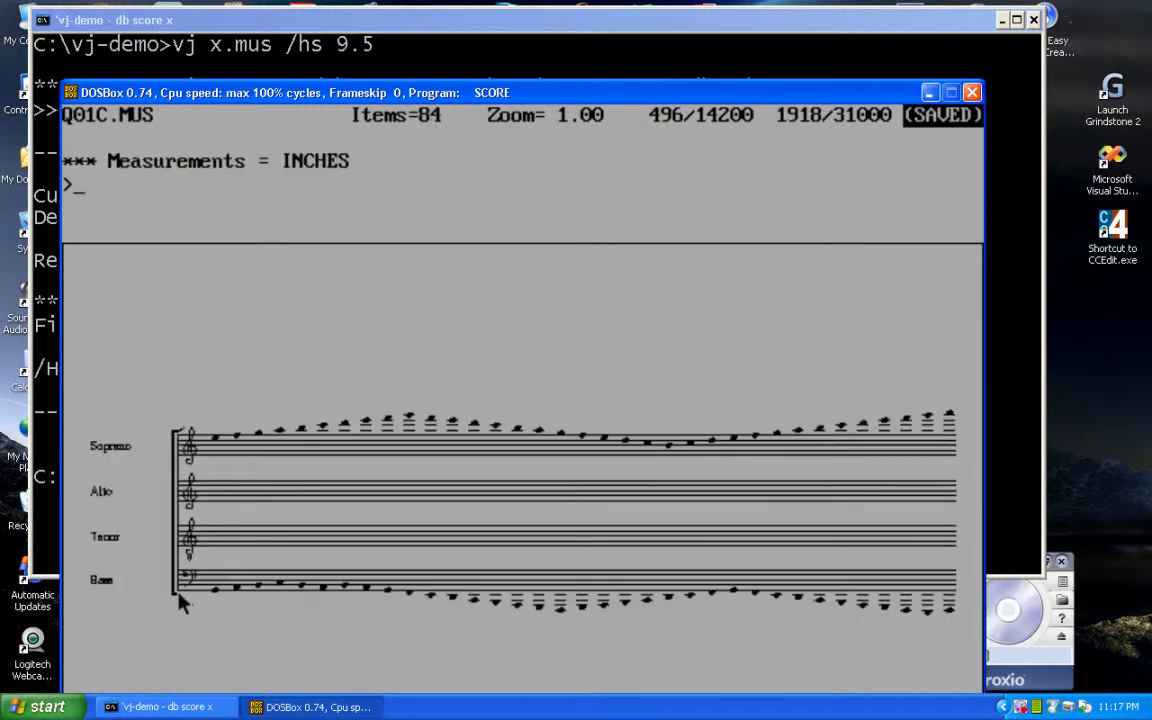
pyautogui.click(183, 600)
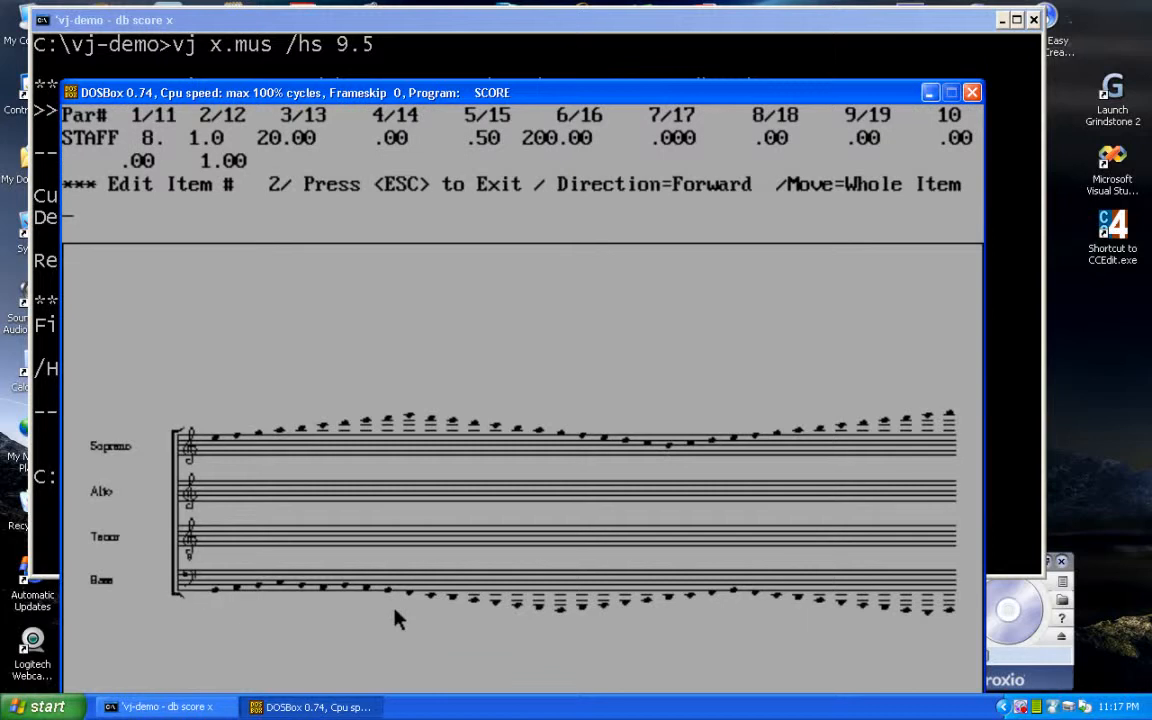
pyautogui.press('Escape')
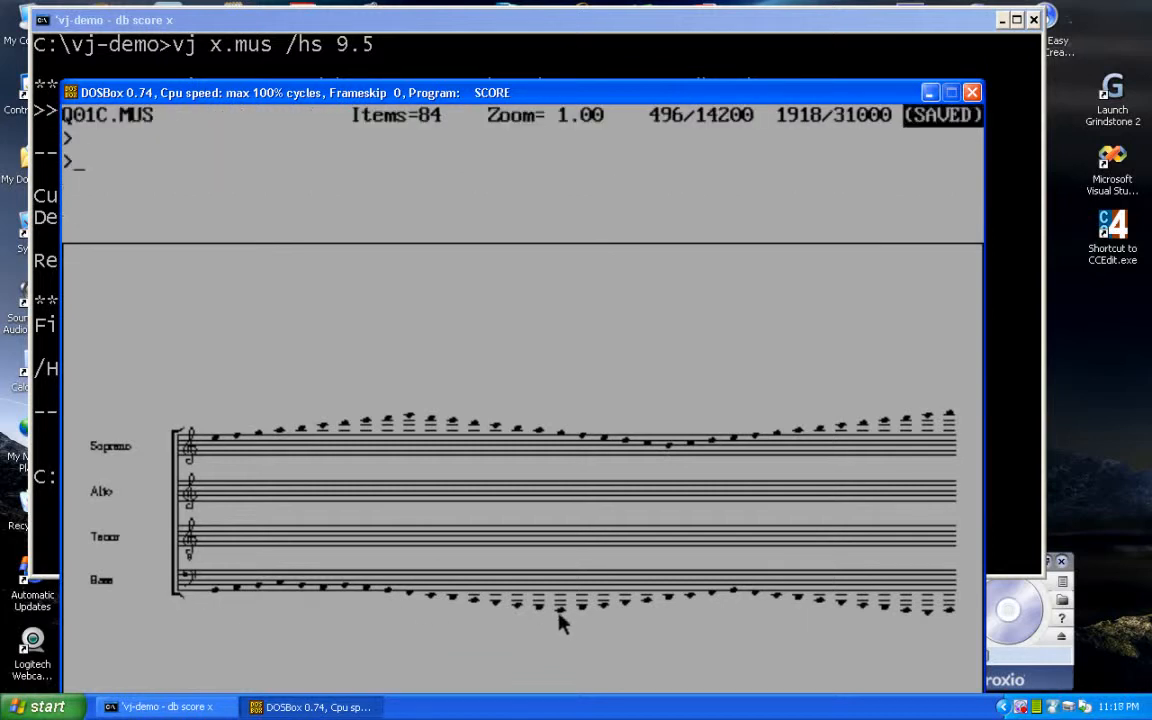
pyautogui.click(559, 613)
pyautogui.press('Escape')
pyautogui.click(922, 615)
pyautogui.press('Escape')
# Quit SCORE and run VJ's first prep procedure on four files starting at q01a.mus with the /p1 option.
pyautogui.hotkey('ctrl', 'F9')
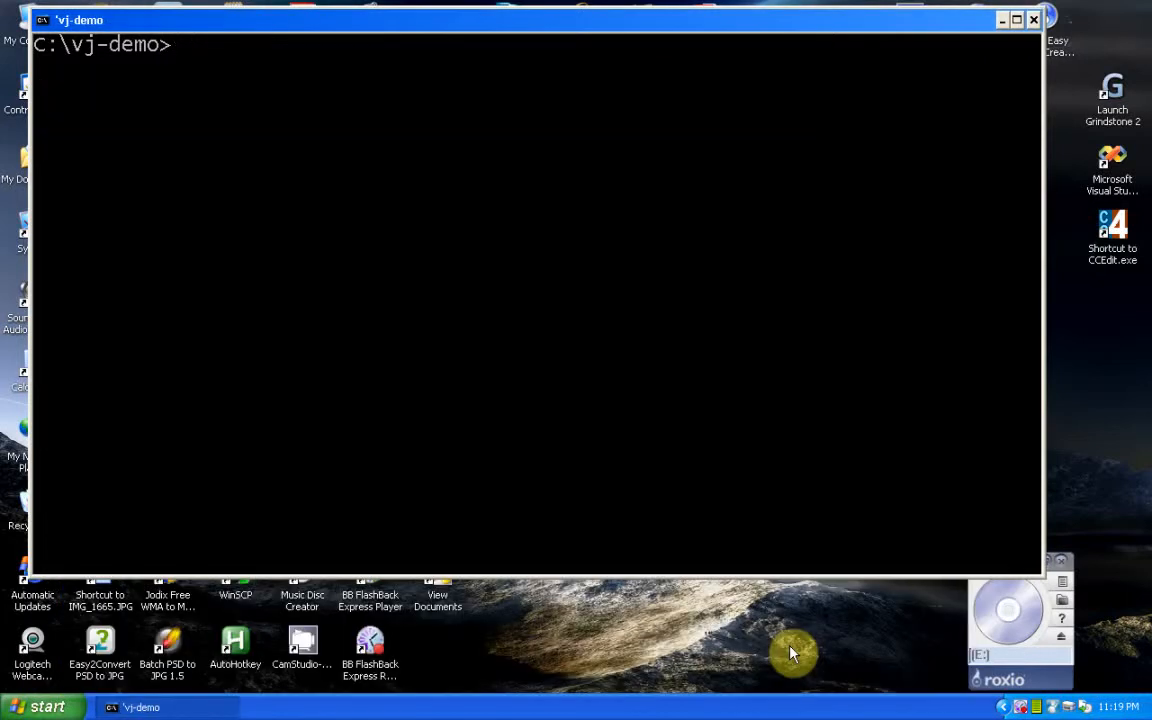
pyautogui.write('vj q01a.mus 4')
pyautogui.write('/p1')
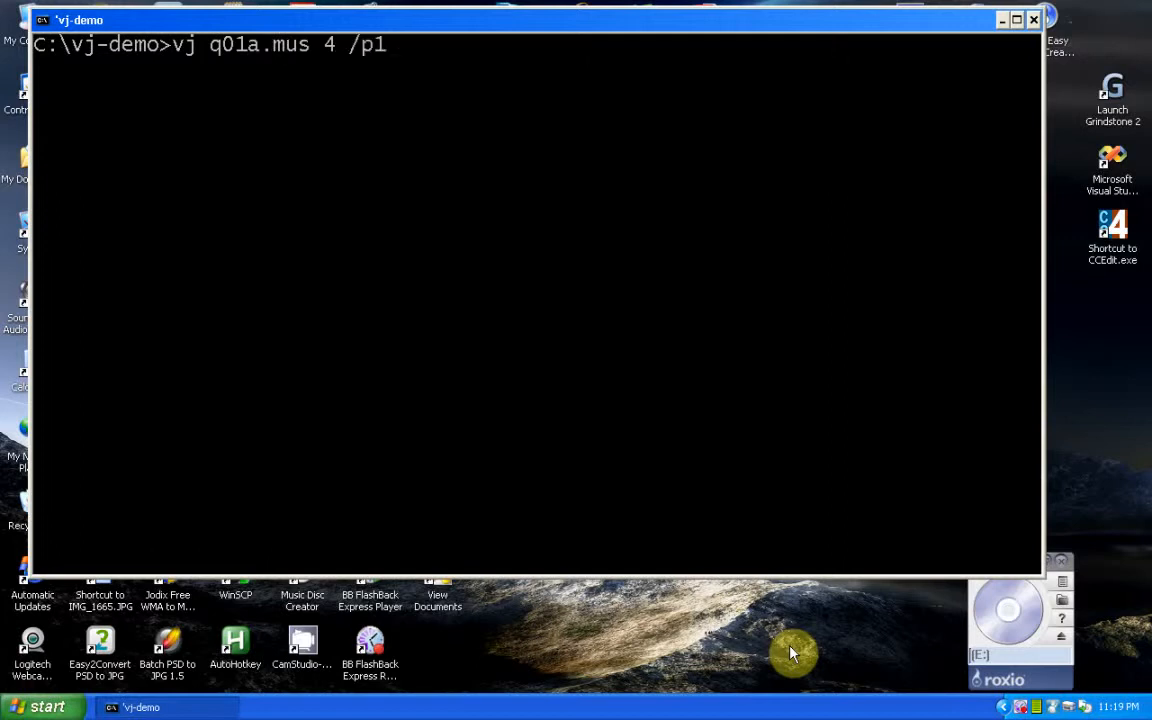
pyautogui.press('Return')
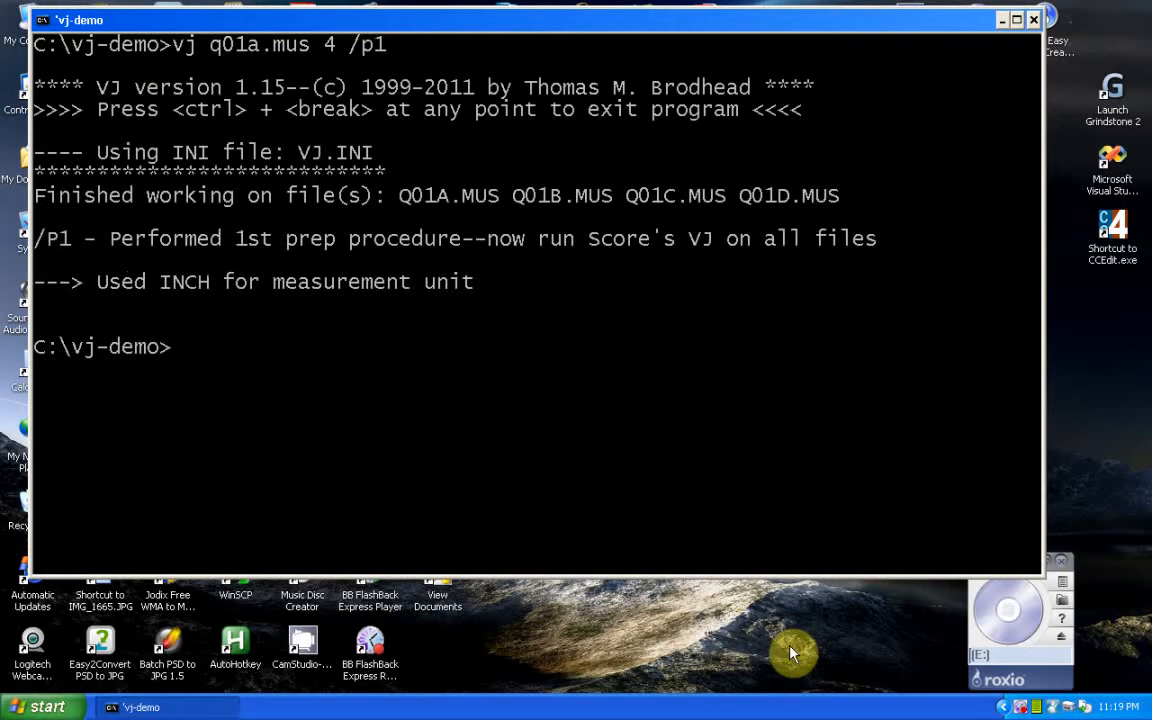
# Launch SCORE from the command prompt with q01a loaded, using db score q01a.
pyautogui.press('Up')
pyautogui.press('Up')
pyautogui.press('BackSpace')
pyautogui.write('q01a')
pyautogui.press('Return')
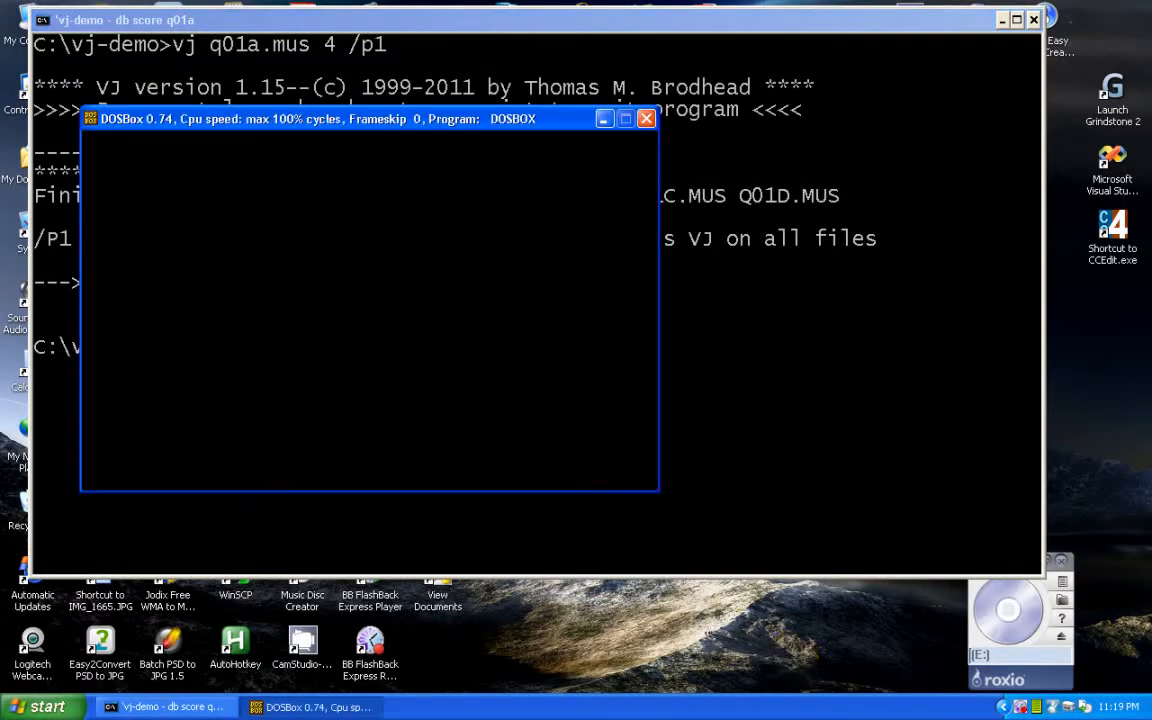
# Page through the prepared files Q01A.MUS to Q01D.MUS to examine which staff precedes each system.
pyautogui.write('nx')
pyautogui.press('Return')
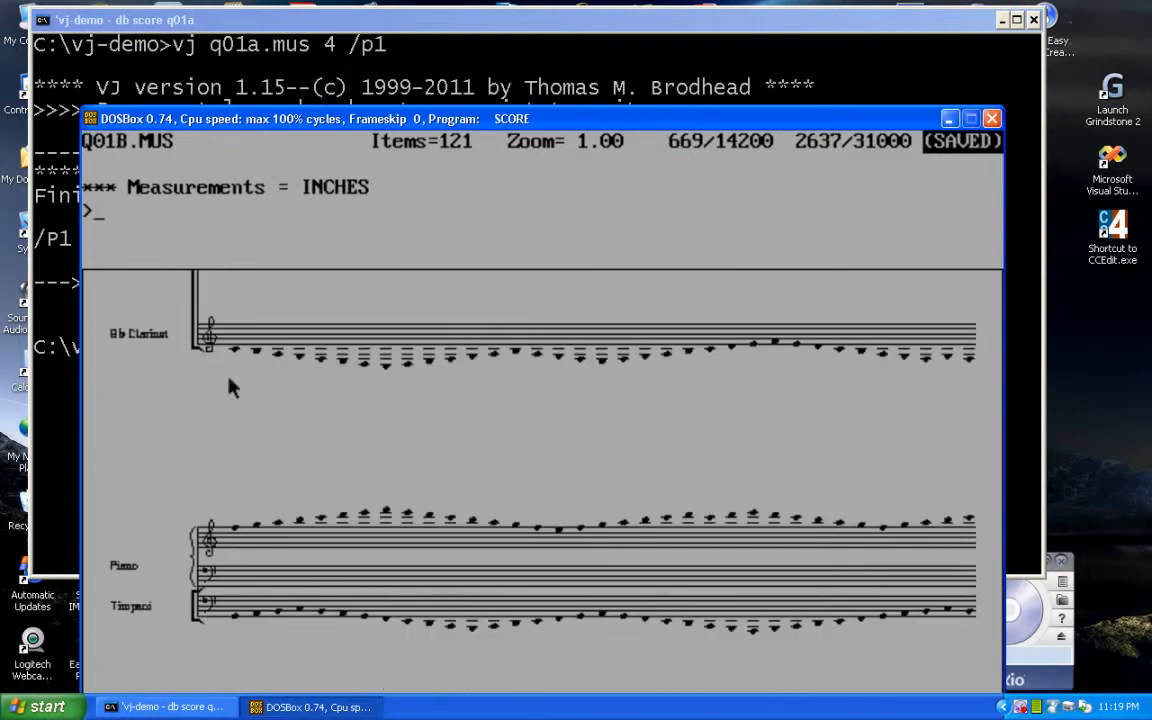
pyautogui.write('nb')
pyautogui.press('Return')
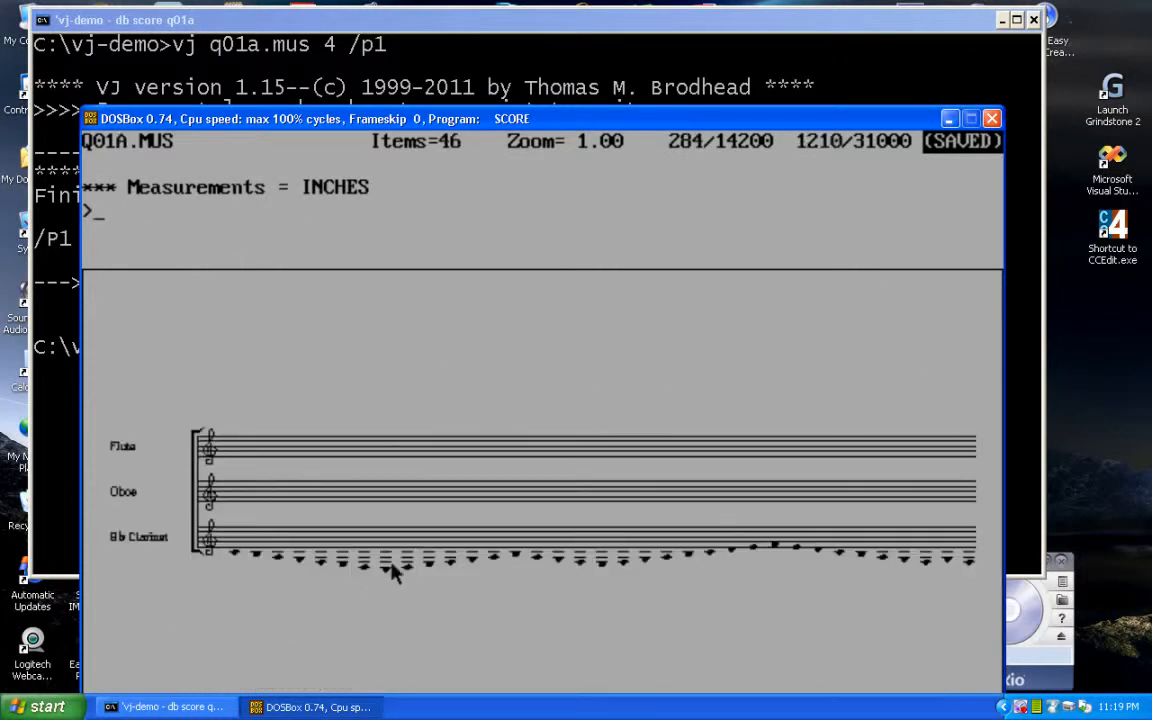
pyautogui.write('nx')
pyautogui.press('Return')
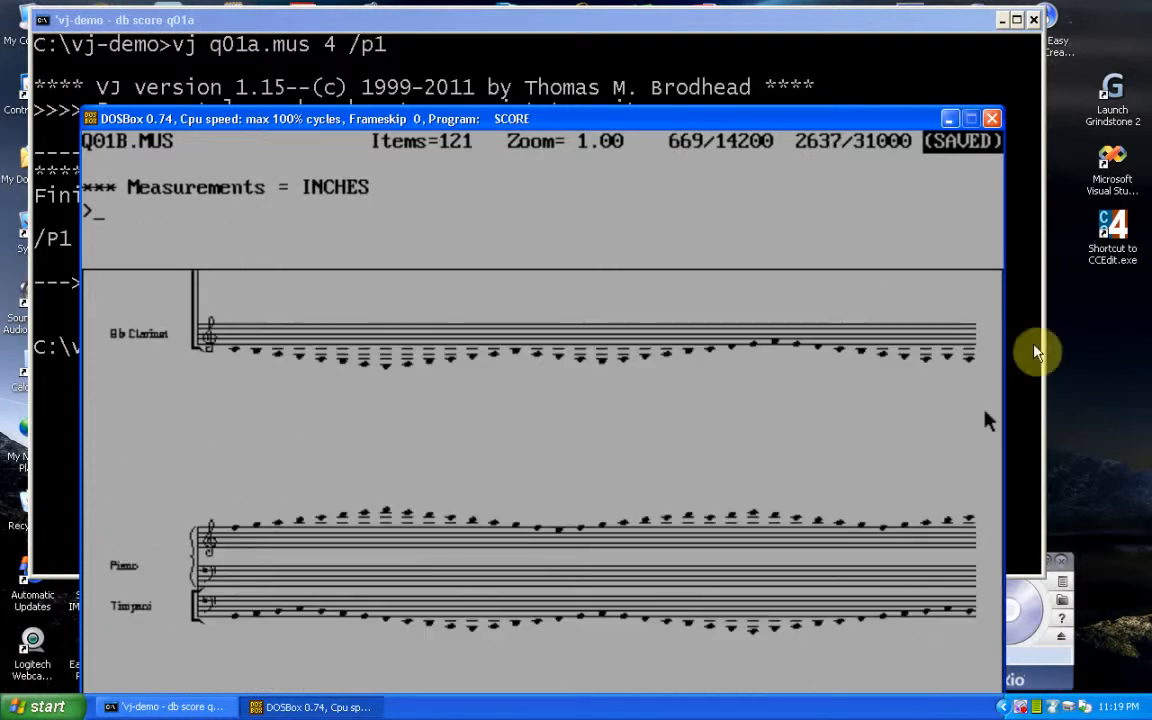
pyautogui.write('nx')
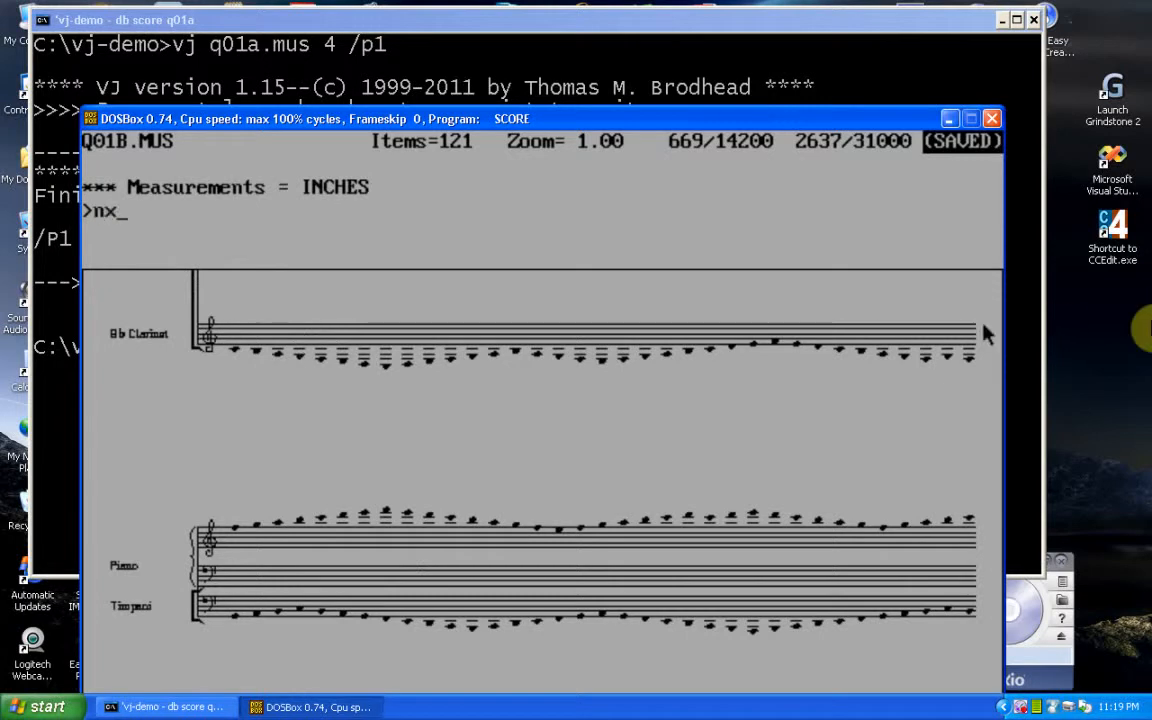
pyautogui.press('Return')
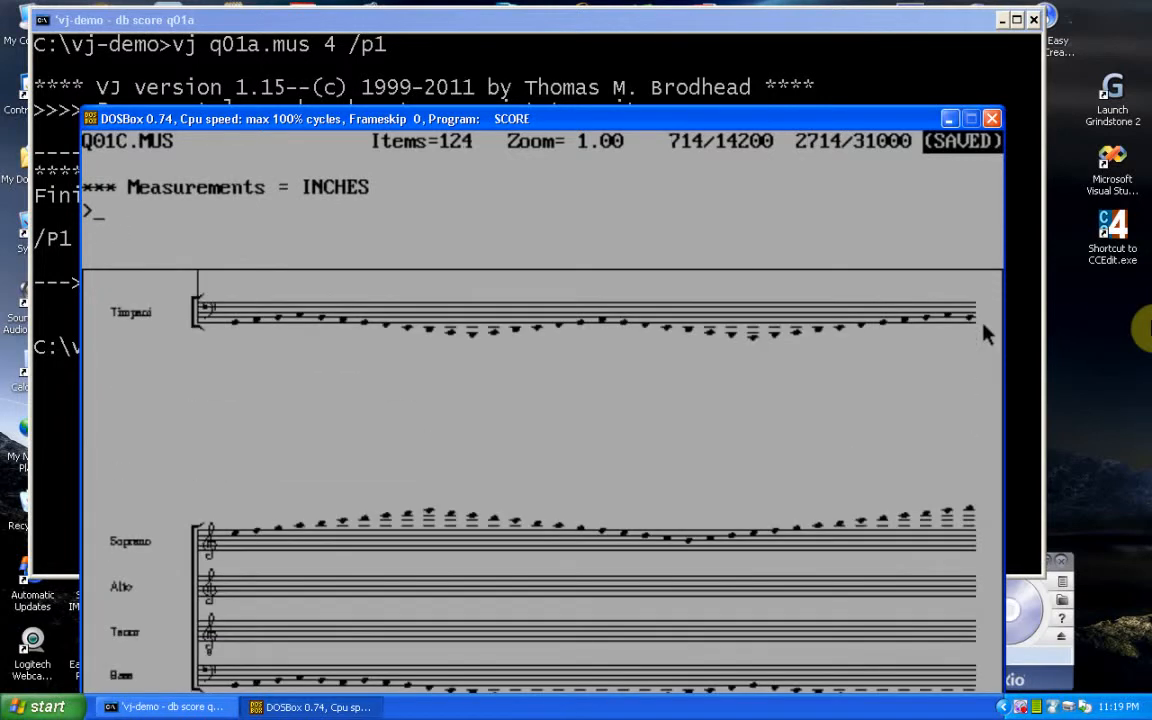
pyautogui.write('nx')
pyautogui.press('Return')
pyautogui.write('nx')
pyautogui.press('Return')
pyautogui.write('nx')
pyautogui.press('Return')
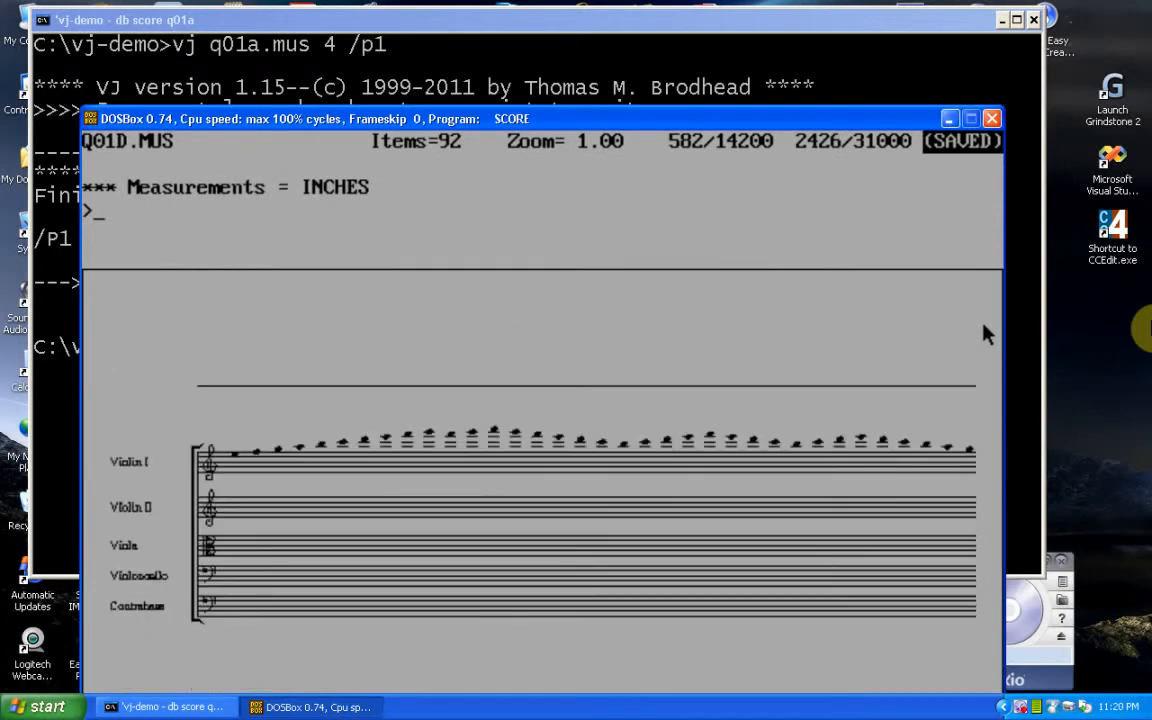
# Return to Q01A.MUS and run SCORE's VJ command on it with the values 3 3.
pyautogui.write('nb')
pyautogui.press('Return')
pyautogui.write('nb')
pyautogui.press('Return')
pyautogui.write('nb')
pyautogui.press('Return')
pyautogui.write('vj')
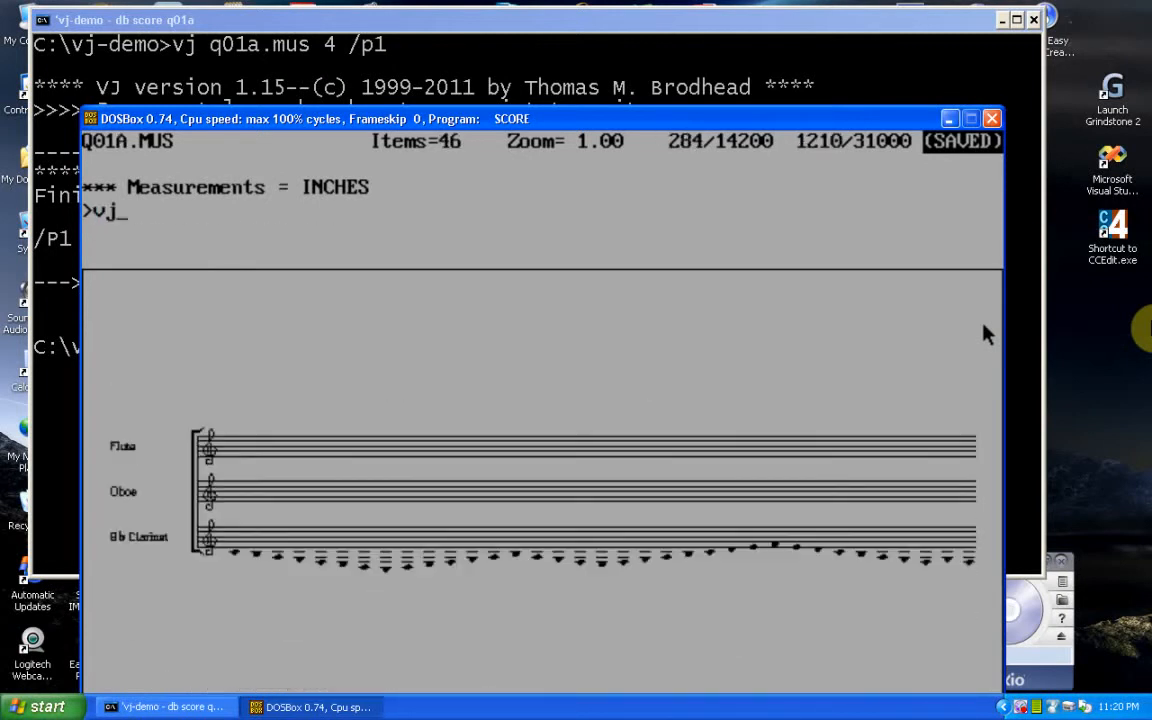
pyautogui.press('Return')
pyautogui.write('3 3 3')
pyautogui.press('Return')
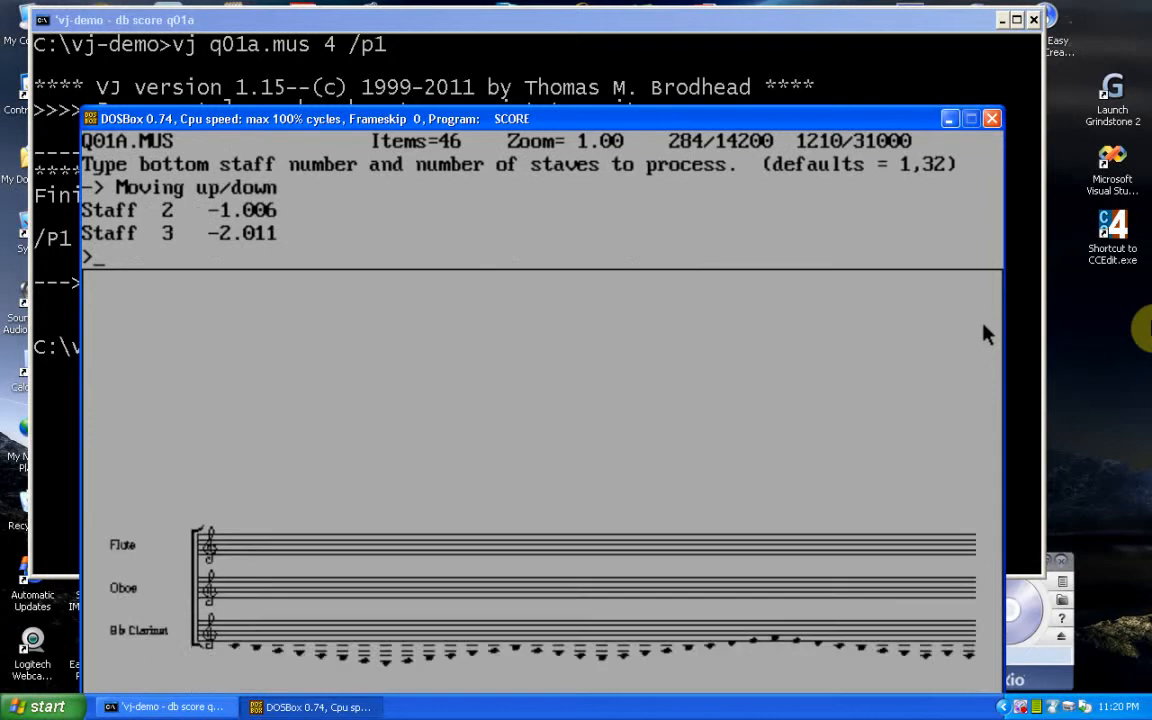
# Run the VJ command on Q01B.MUS with the values 3 3 and save the file.
pyautogui.write('vj')
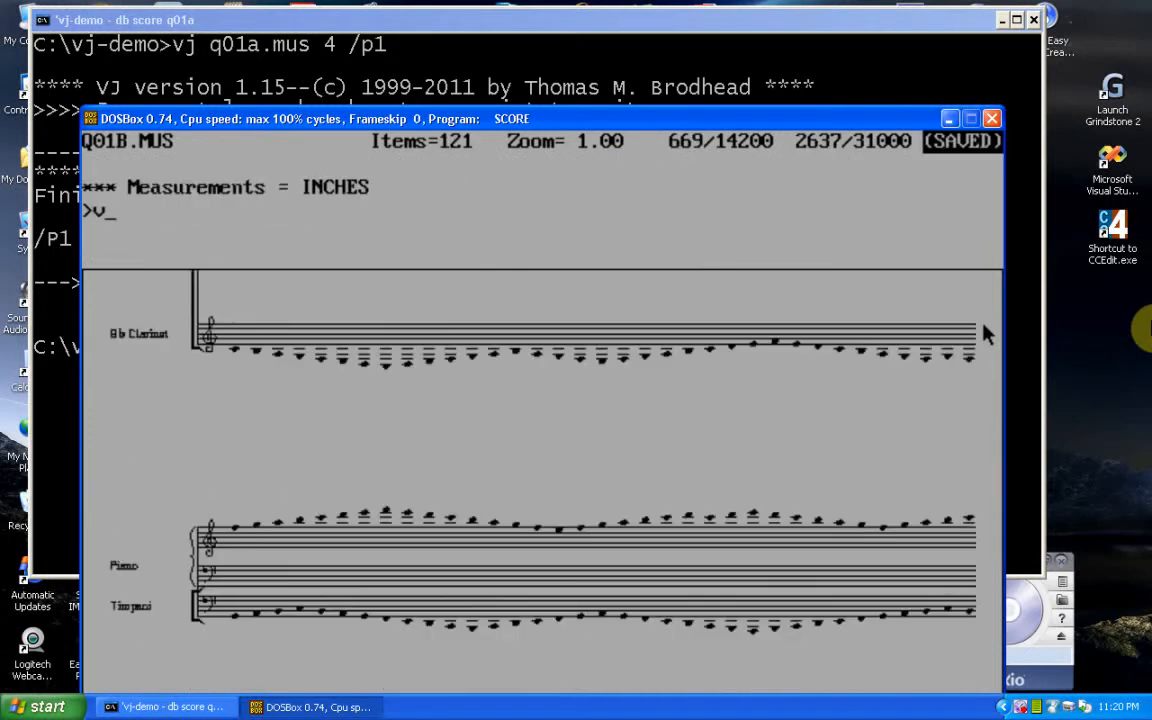
pyautogui.press('Return')
pyautogui.write('3 3')
pyautogui.press('Return')
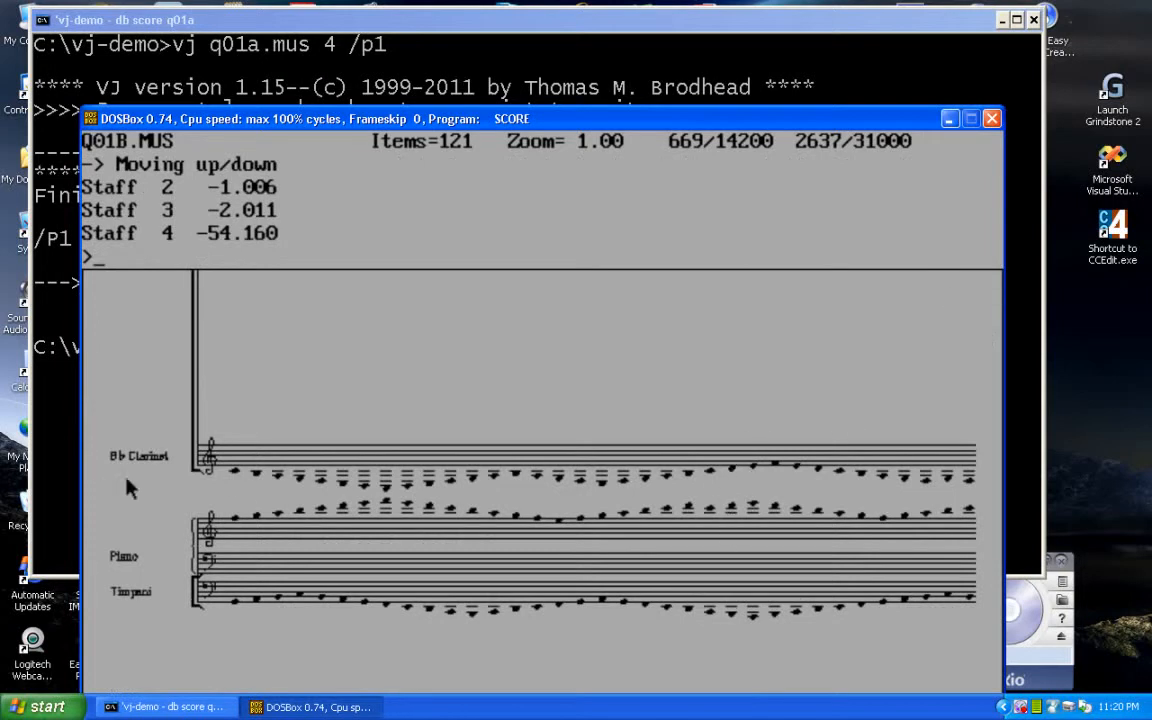
pyautogui.write('sm')
pyautogui.press('Return')
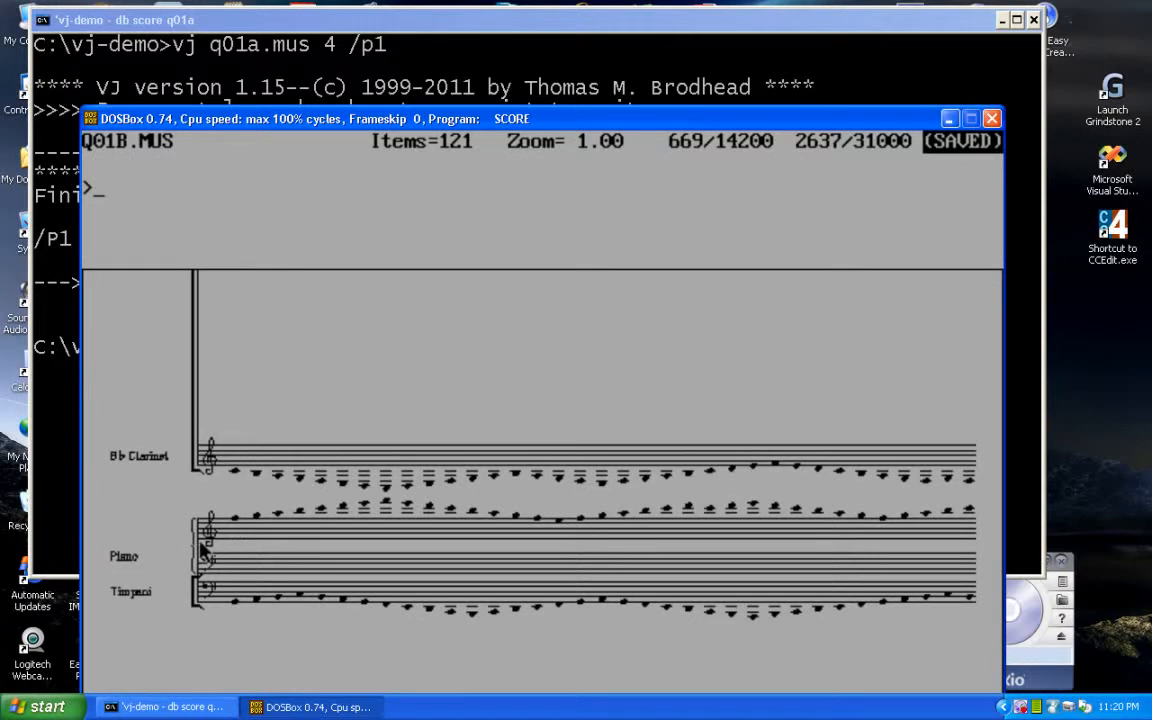
# Move on to Q01C.MUS, run the VJ command with 3 3 and the default staves, and save the file.
pyautogui.write('sm')
pyautogui.press('Return')
pyautogui.write('vj')
pyautogui.press('Return')
pyautogui.write('3 3')
pyautogui.press('Return')
pyautogui.press('Return')
pyautogui.write('sm')
# Load Q01D.MUS, run the VJ command with 3 3 and the default staves, save it and exit SCORE.
pyautogui.press('Return')
pyautogui.write('nx')
pyautogui.press('Return')
pyautogui.write('v')
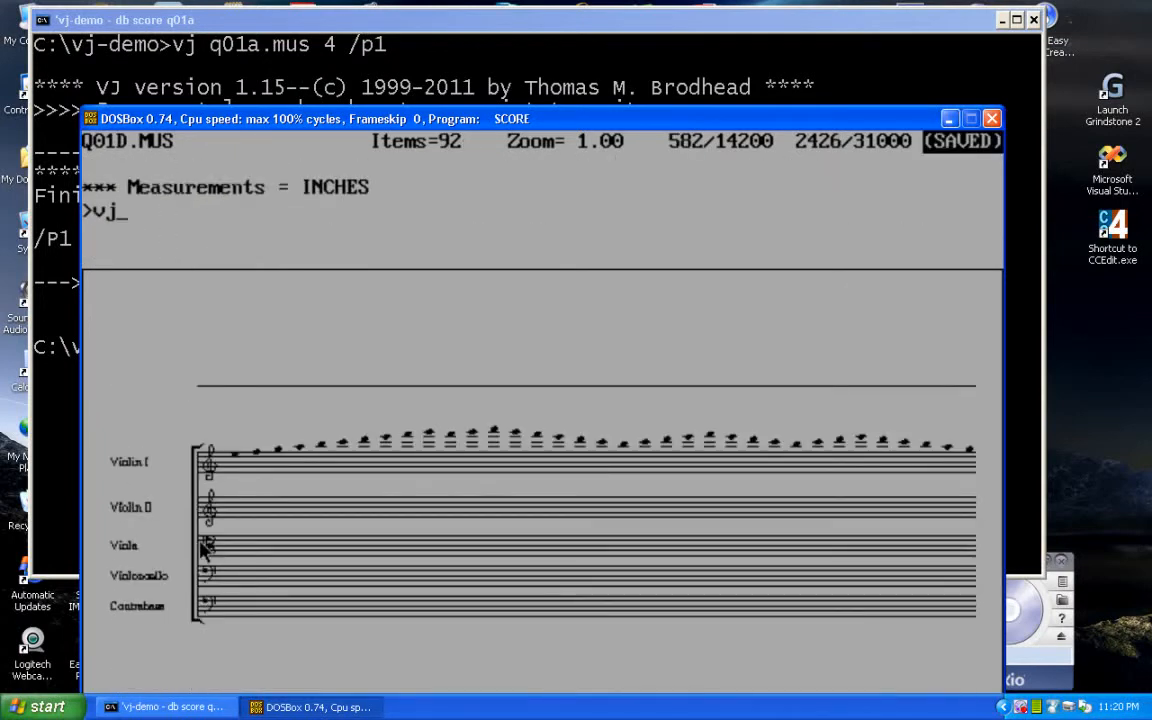
pyautogui.write('j')
pyautogui.press('Return')
pyautogui.write('3 3')
pyautogui.press('Return')
pyautogui.press('Return')
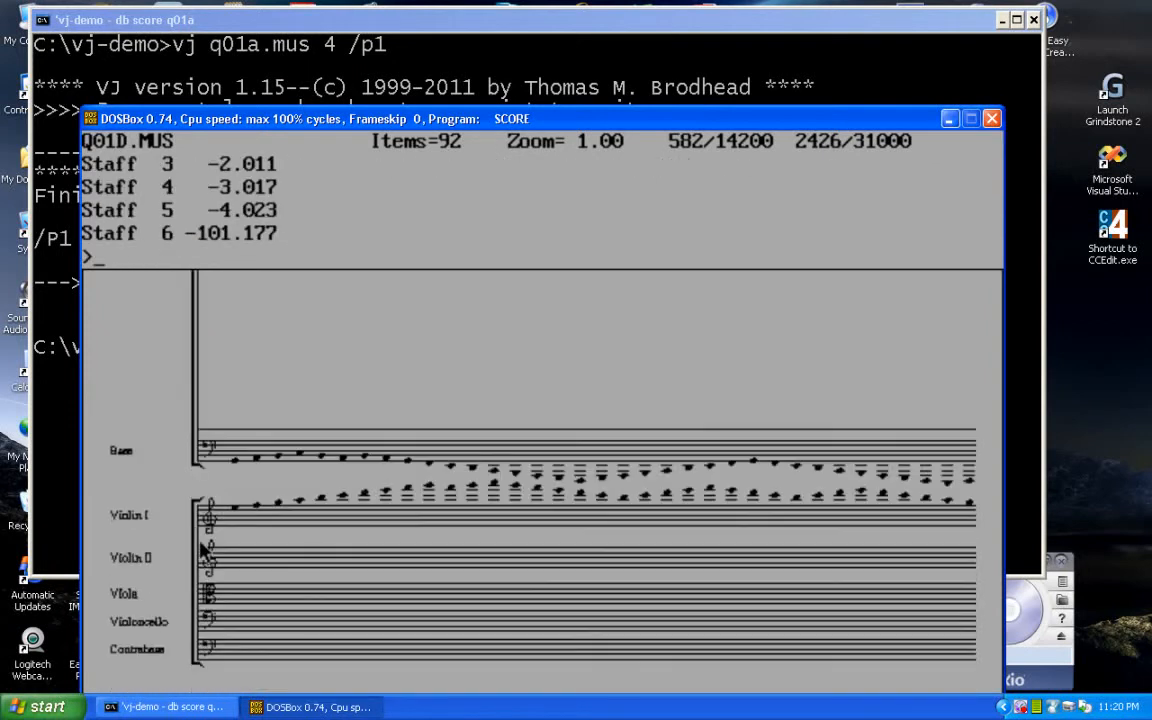
pyautogui.write('sm')
# Exit SCORE and run the second preparation procedure with vj q01a.mus 4 /p2.
pyautogui.press('Return')
pyautogui.write('EX')
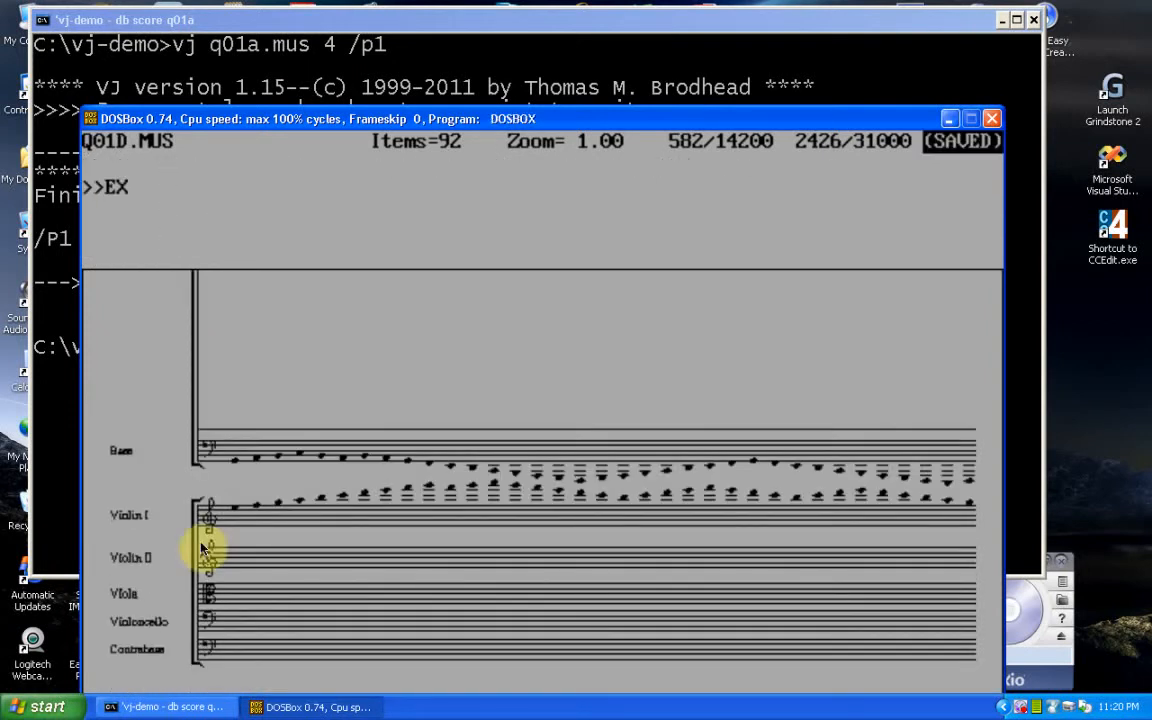
pyautogui.press('Return')
pyautogui.press('Up')
pyautogui.press('BackSpace')
pyautogui.write('2')
# Open q01a in SCORE with the db score command and advance to Q01B.MUS to inspect the prepared systems.
pyautogui.press('Return')
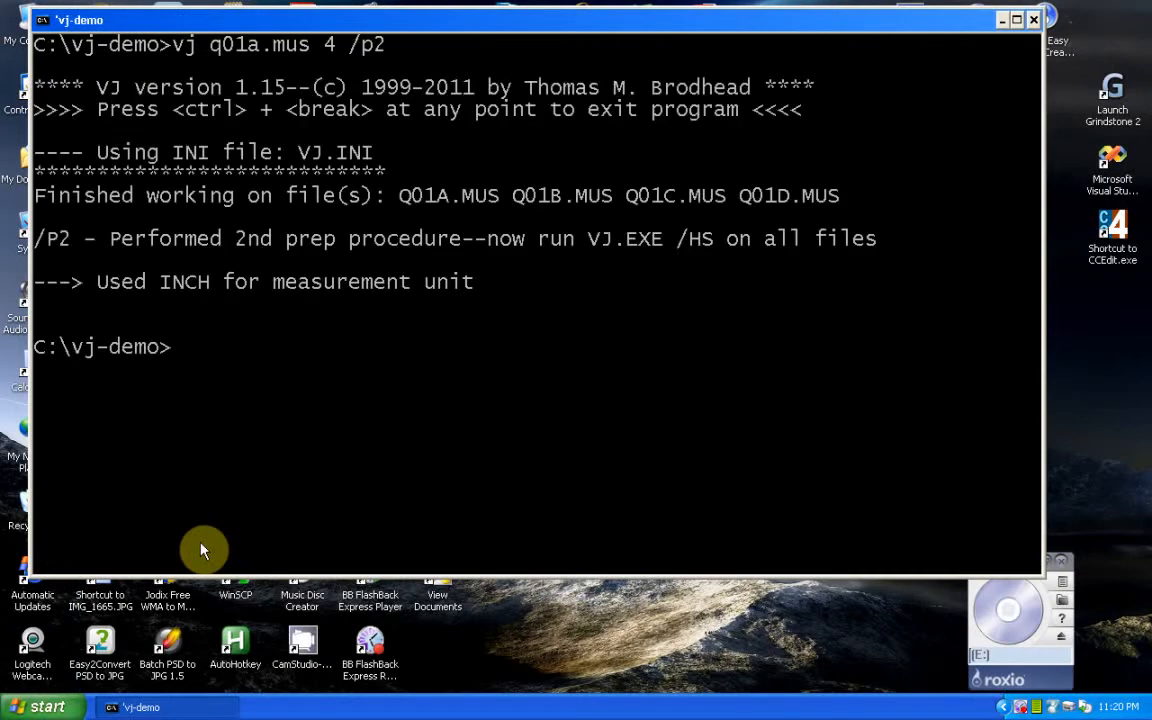
pyautogui.write('db score q01a')
pyautogui.press('Return')
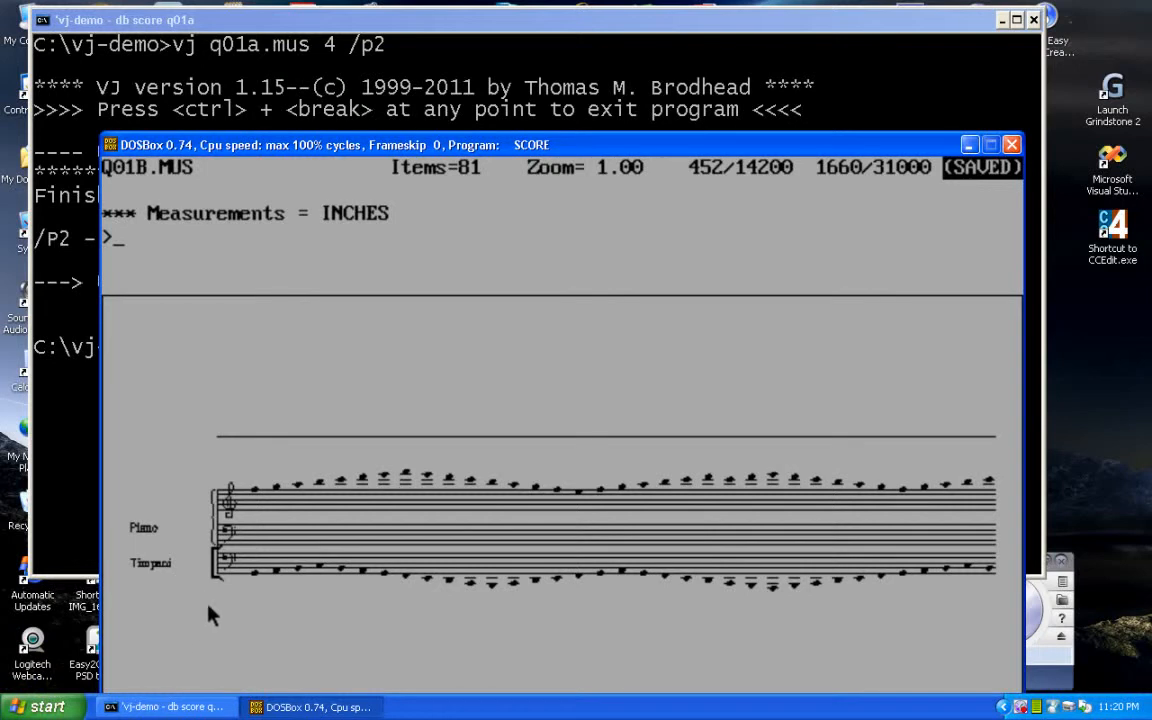
pyautogui.press('Return')
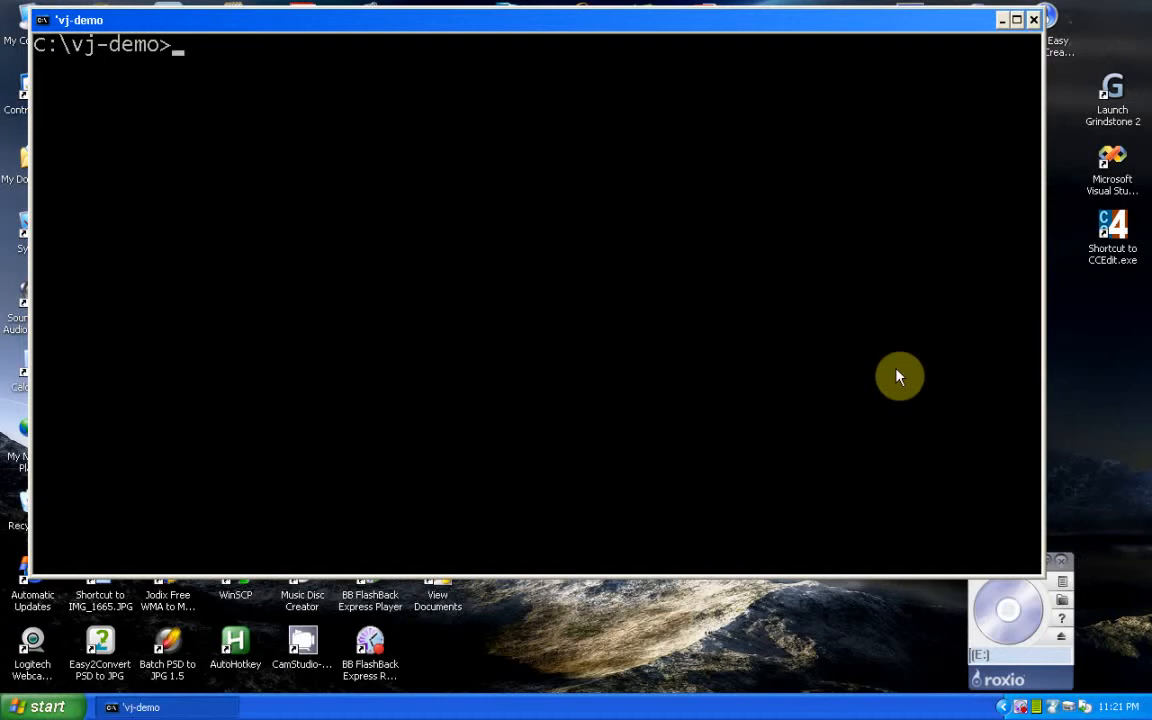
# Set the vertical size of the four files to 6 inches by running vj q01a.mus 4 /hs 6.
pyautogui.write('vj q01a.mus 4 /p1')
pyautogui.press('BackSpace')
pyautogui.press('BackSpace')
pyautogui.press('BackSpace')
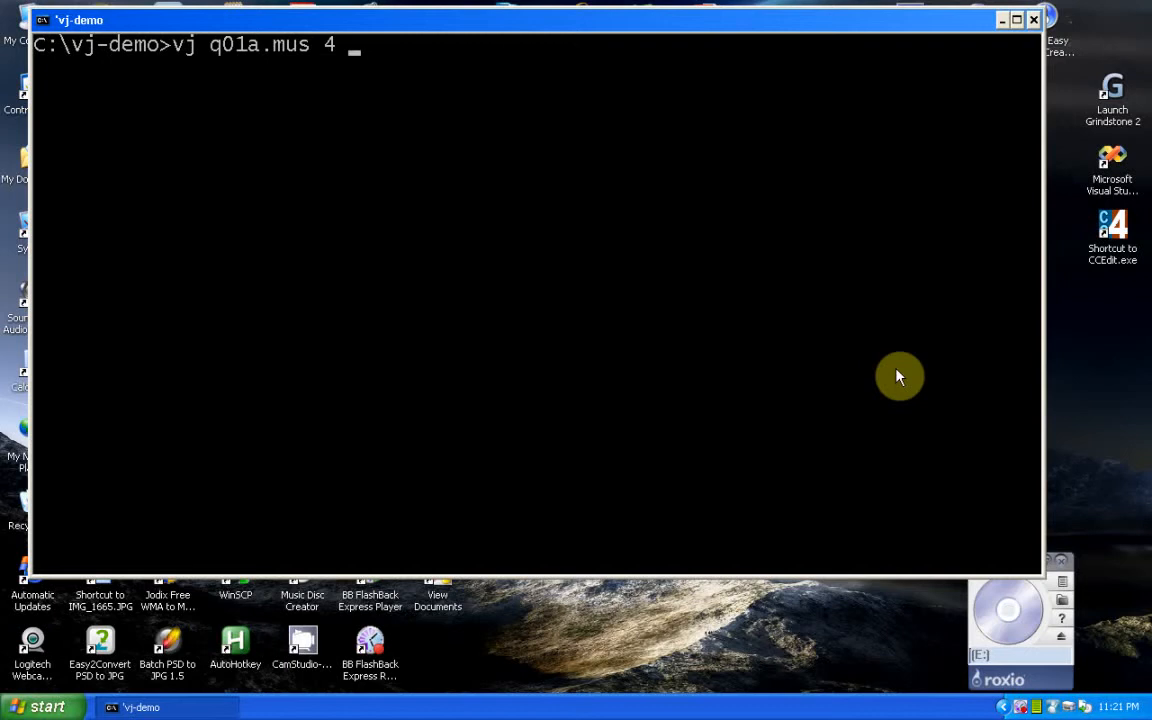
pyautogui.write('/hs 6')
pyautogui.press('Return')
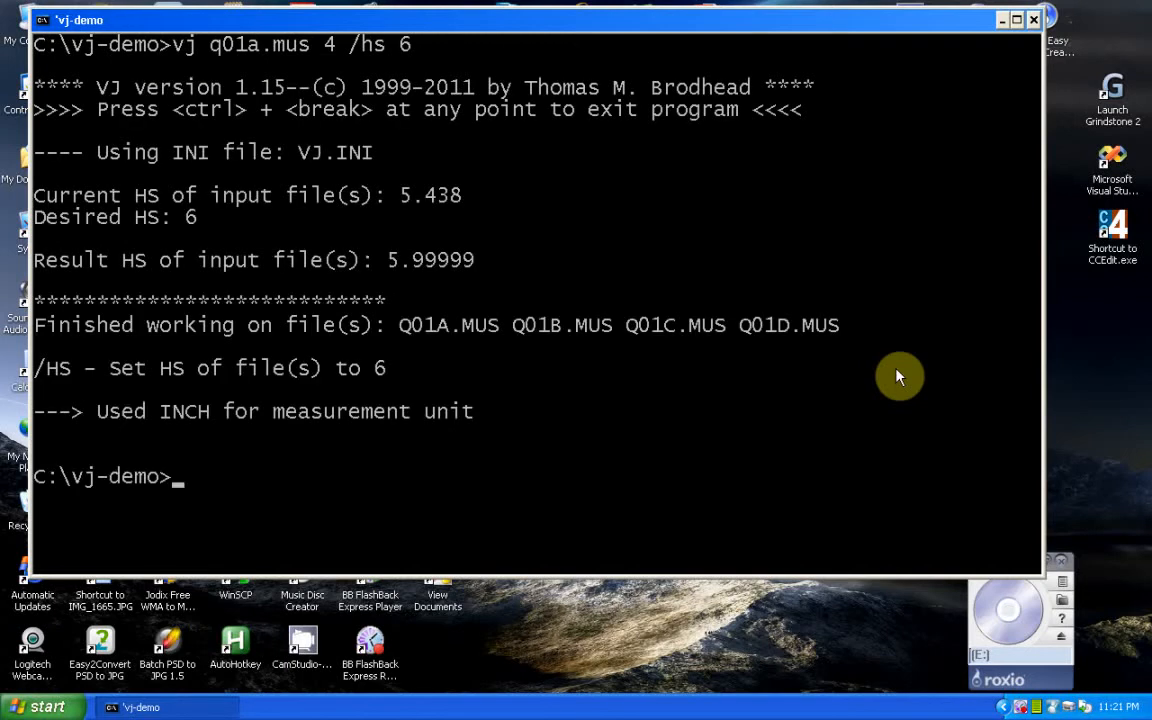
# Open q01a in SCORE and step through the files with NX up to Q01D.MUS to examine the resized systems.
pyautogui.write('db score q01a')
pyautogui.press('Return')
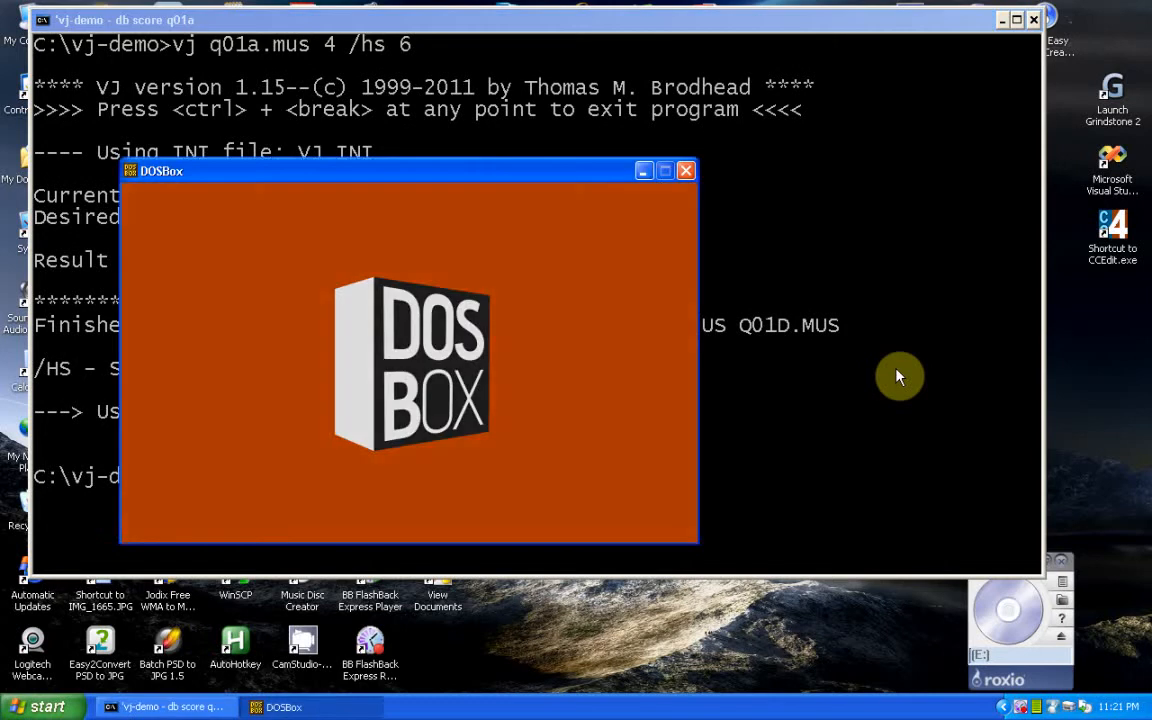
pyautogui.write('nx')
pyautogui.press('Return')
pyautogui.write('nx')
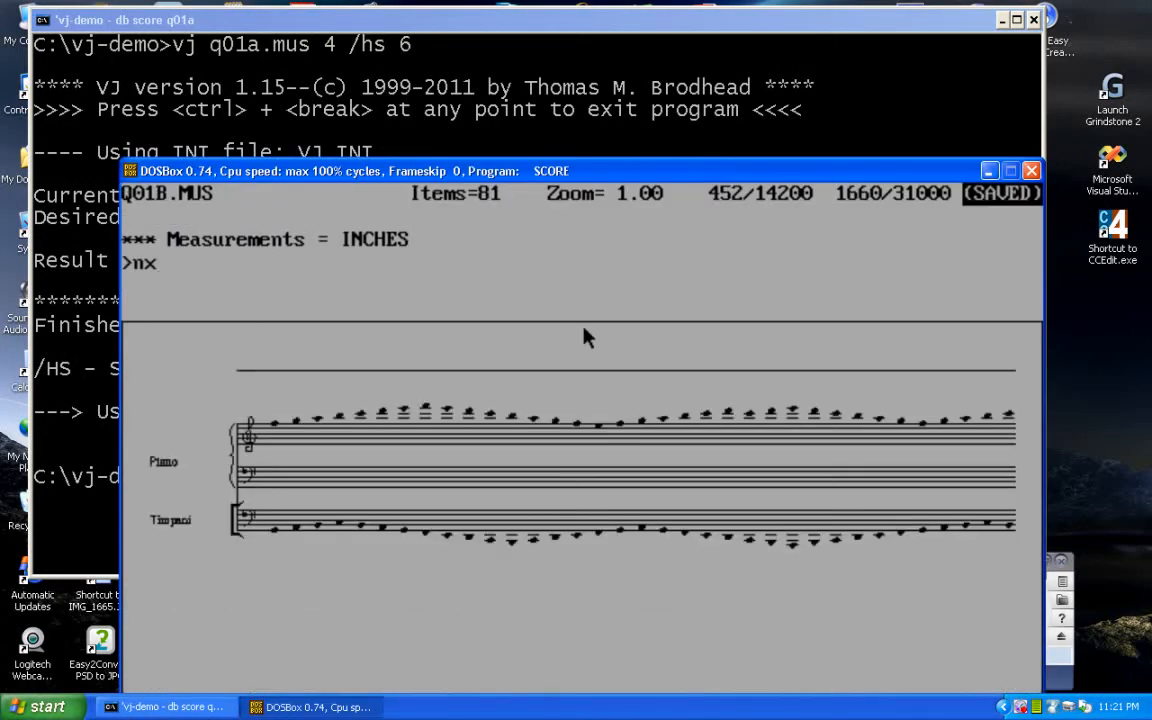
pyautogui.press('Return')
pyautogui.write('nx')
pyautogui.press('Return')
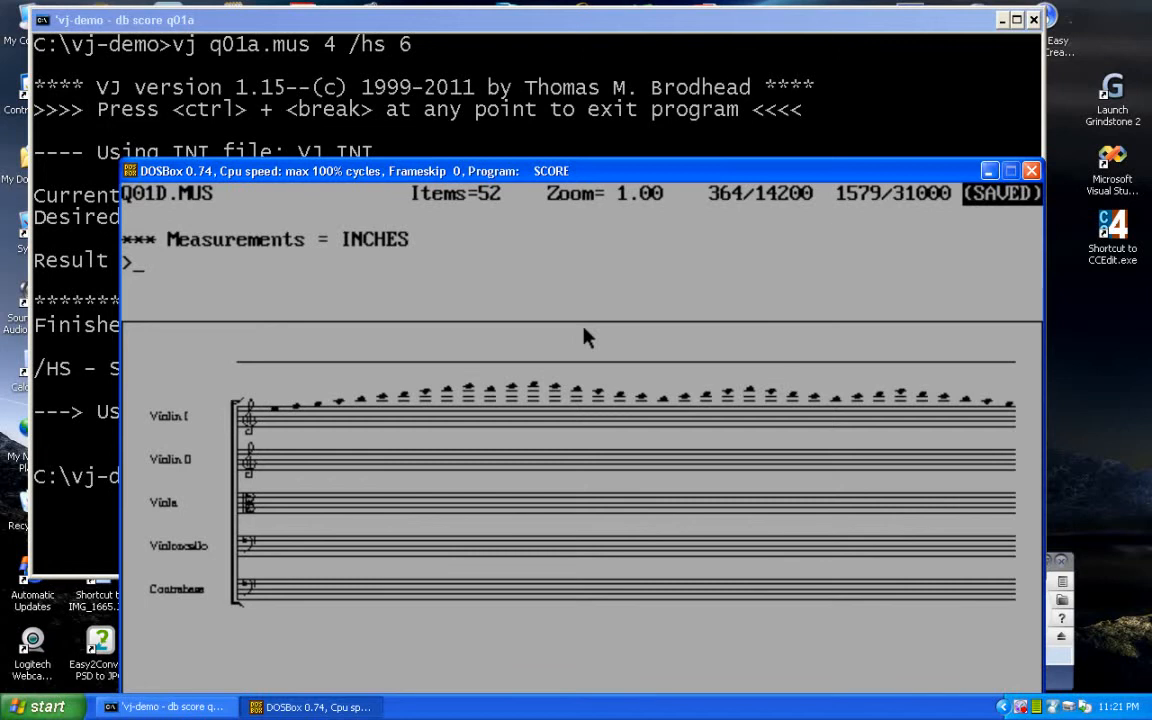
# Combine four files starting from q01a into one page with the COM command and query the page height with HS.
pyautogui.moveTo(543, 158); pyautogui.dragTo(511, 28)
pyautogui.press('Return')
pyautogui.press('Return')
pyautogui.write('com')
pyautogui.press('Return')
pyautogui.write('q01a')
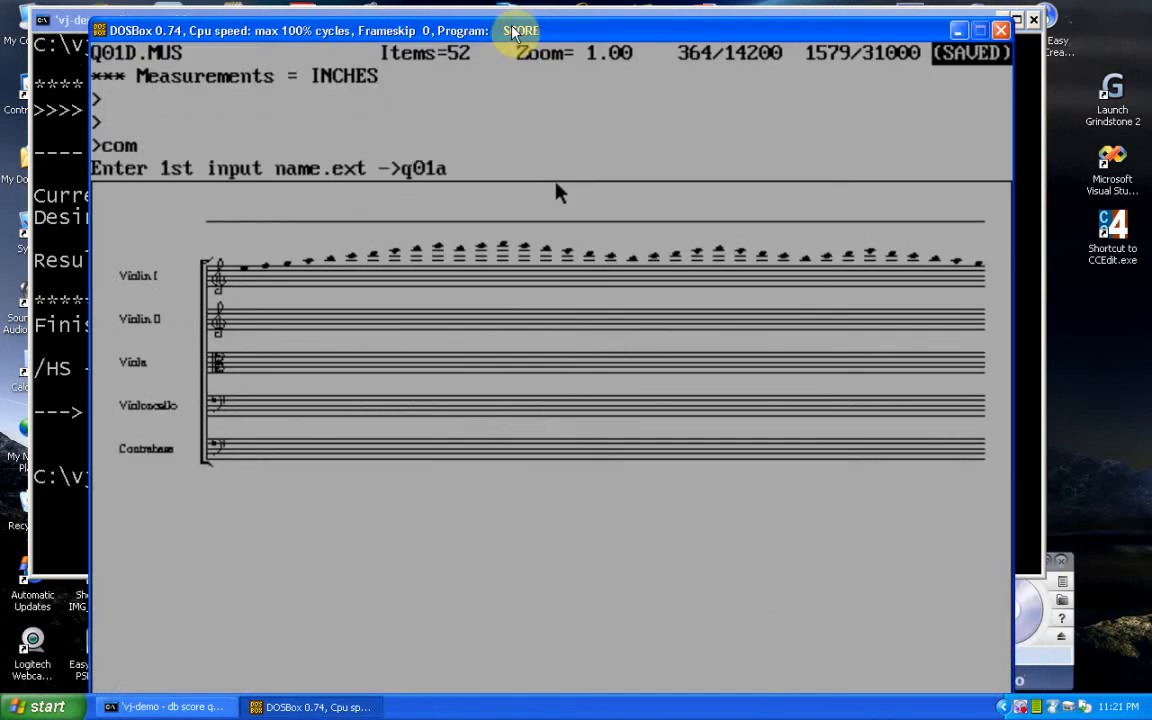
pyautogui.press('Return')
pyautogui.write('4')
pyautogui.press('Return')
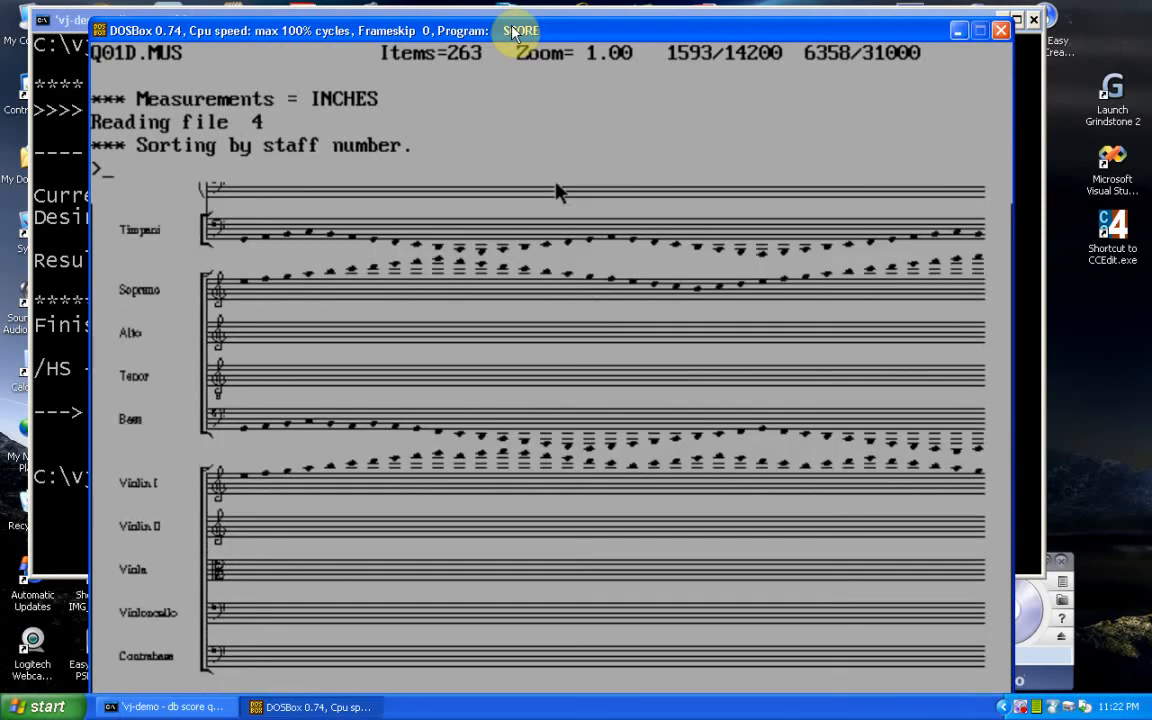
pyautogui.write('hs')
pyautogui.press('Return')
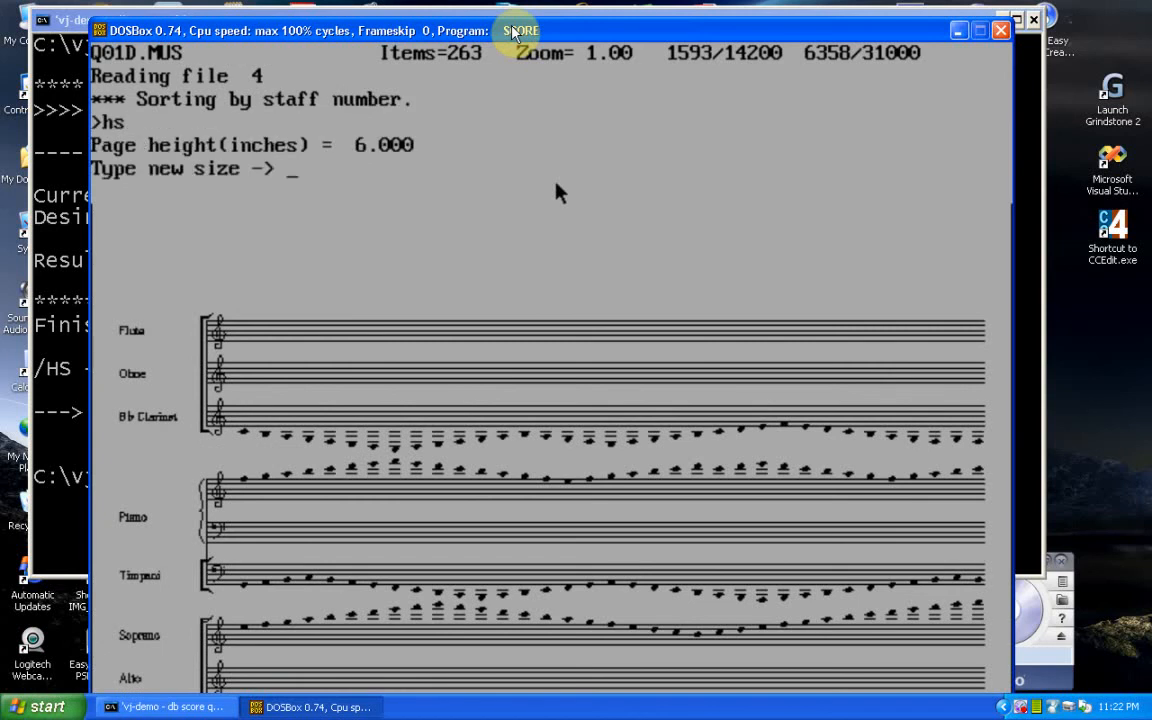